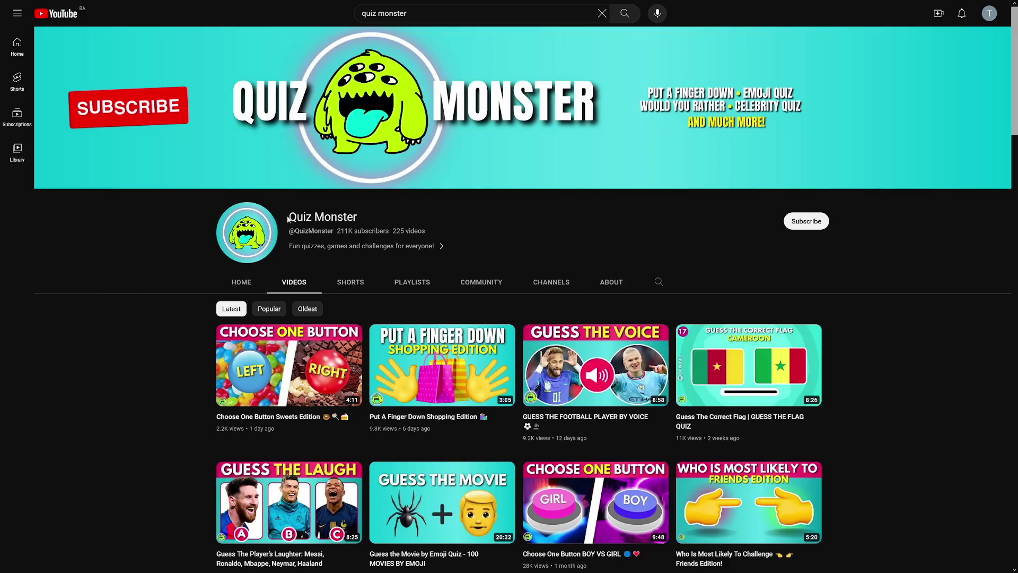
Step: Scroll through Quiz Monster's uploaded videos on YouTube
{"action": "left_click_drag", "start_coordinate": [292, 218], "coordinate": [338, 216]}
{"action": "left_click", "coordinate": [359, 215]}
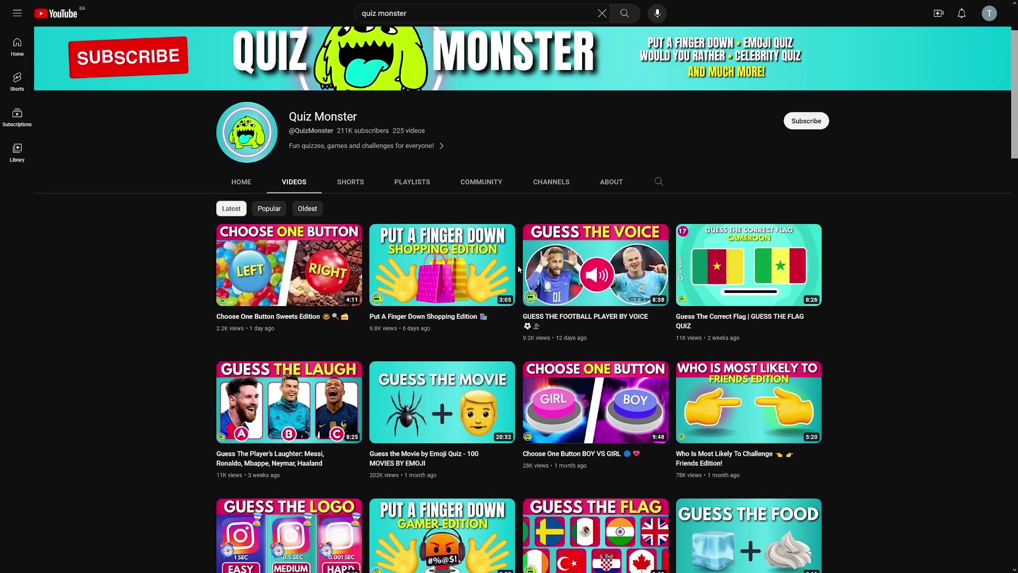
{"action": "scroll", "coordinate": [519, 269], "scroll_direction": "down", "scroll_amount": 2}
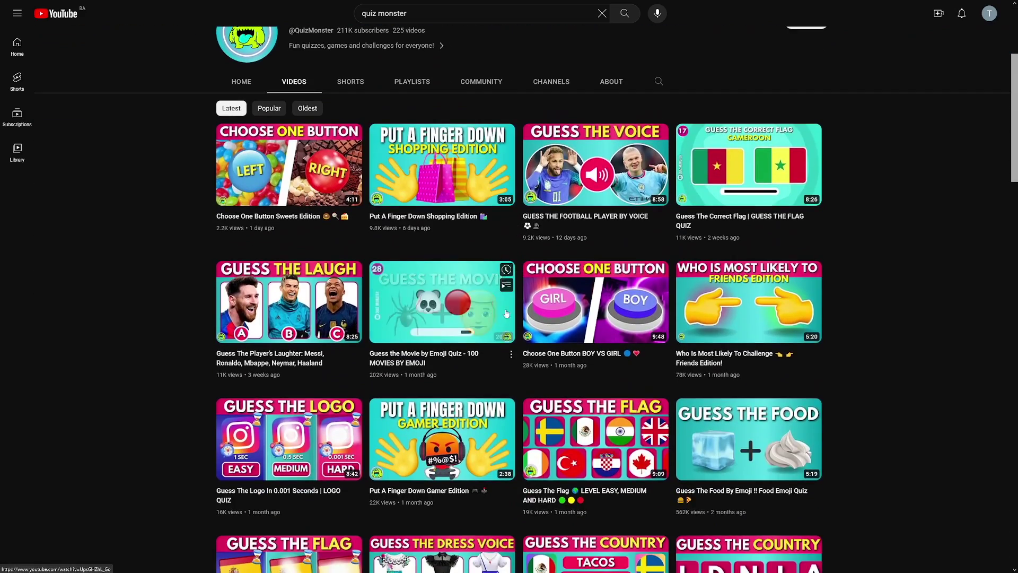
{"action": "scroll", "coordinate": [491, 300], "scroll_direction": "down", "scroll_amount": 4}
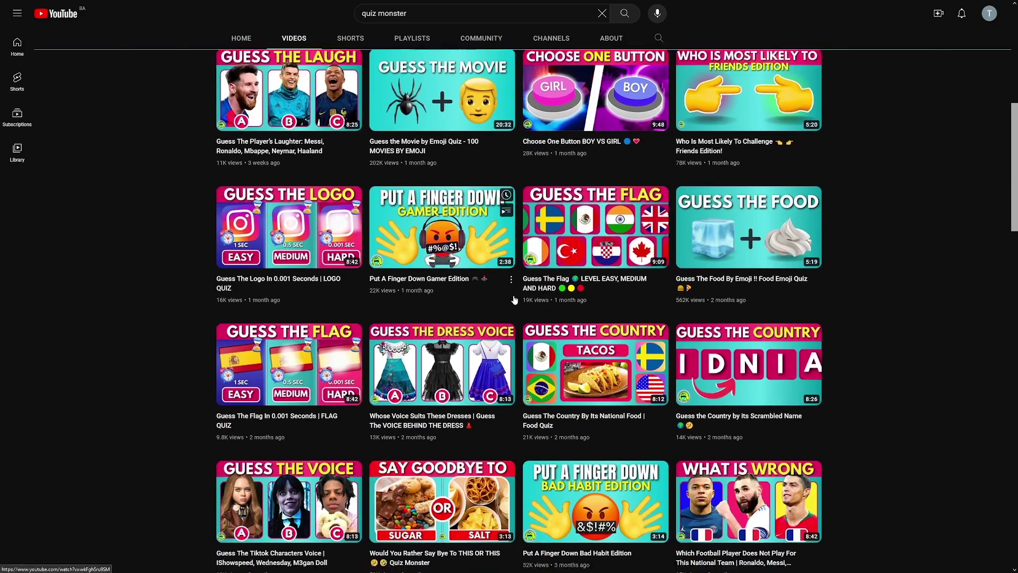
{"action": "scroll", "coordinate": [514, 300], "scroll_direction": "down", "scroll_amount": 3}
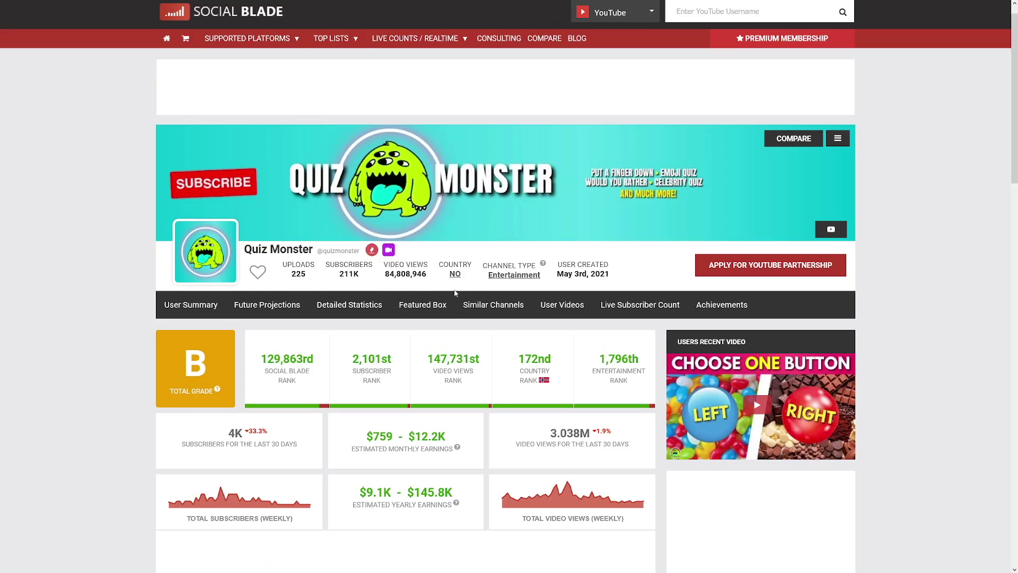
{"action": "scroll", "coordinate": [505, 286], "scroll_direction": "down", "scroll_amount": 3}
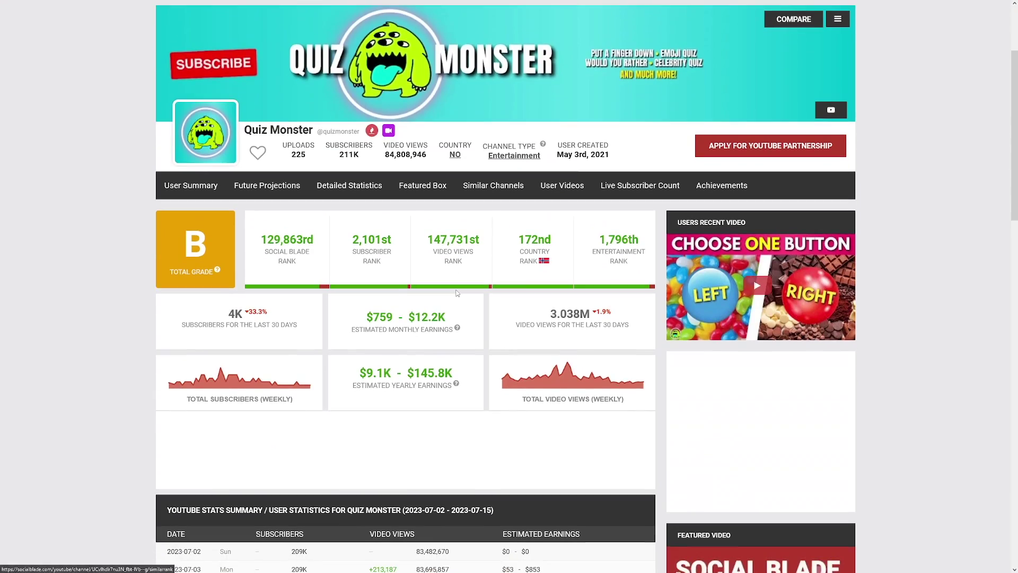
Step: Note Quiz Monster's $12.2K monthly earnings estimate, then scroll the Guessr channel's video list
{"action": "left_click_drag", "start_coordinate": [408, 316], "coordinate": [447, 316]}
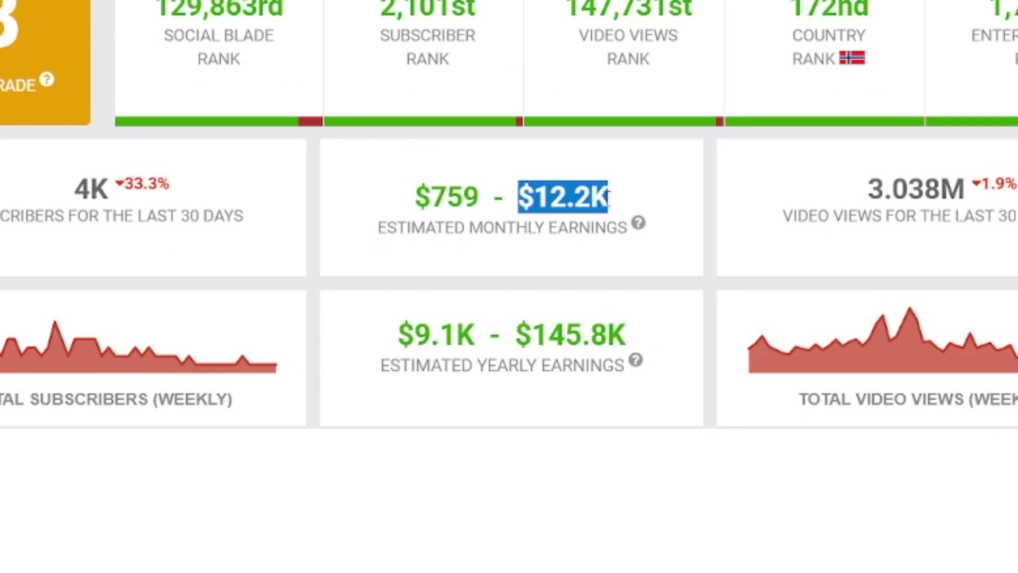
{"action": "left_click", "coordinate": [416, 310]}
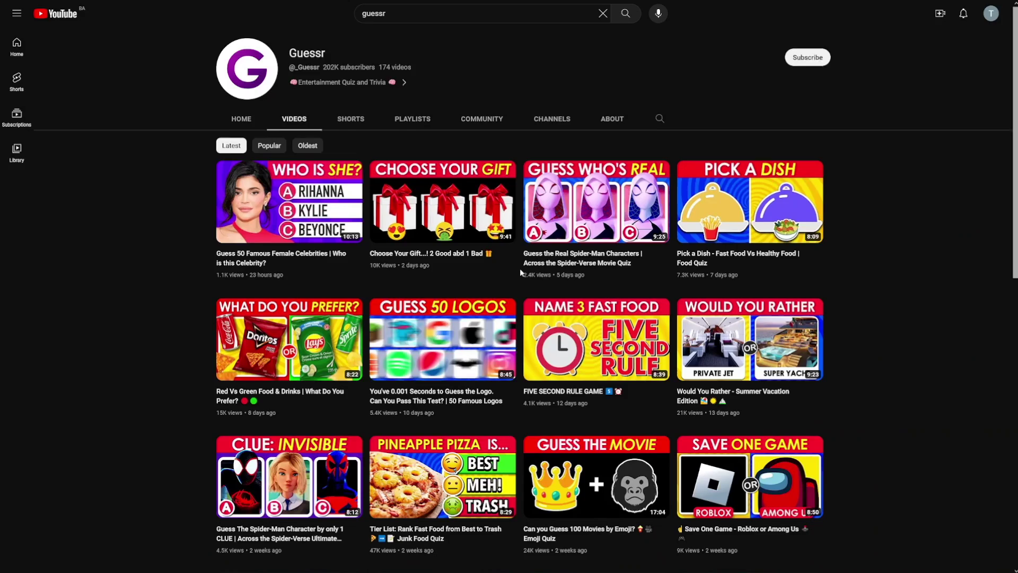
{"action": "scroll", "coordinate": [513, 263], "scroll_direction": "down", "scroll_amount": 1}
{"action": "mouse_move", "coordinate": [509, 262]}
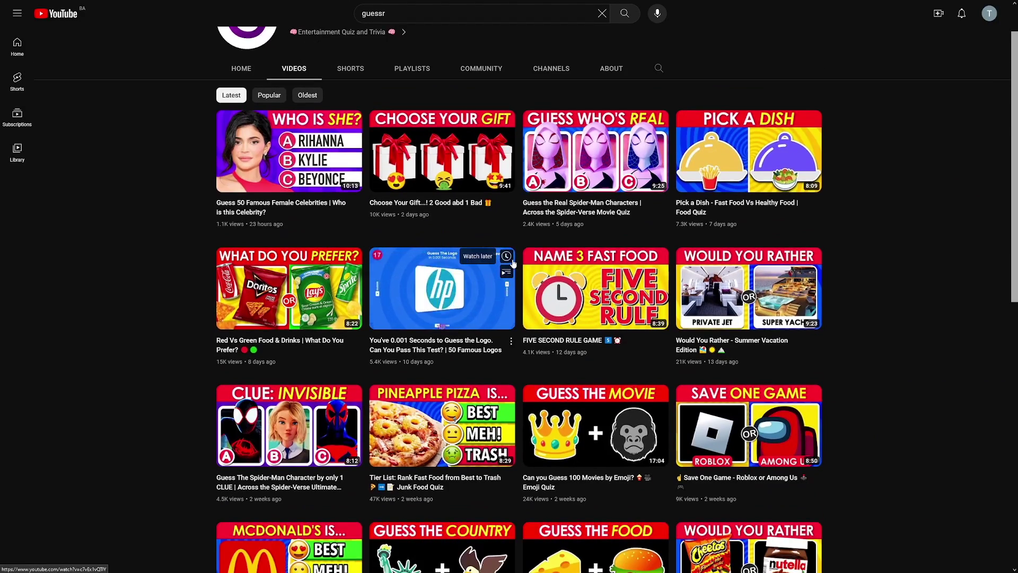
{"action": "scroll", "coordinate": [513, 265], "scroll_direction": "down", "scroll_amount": 5}
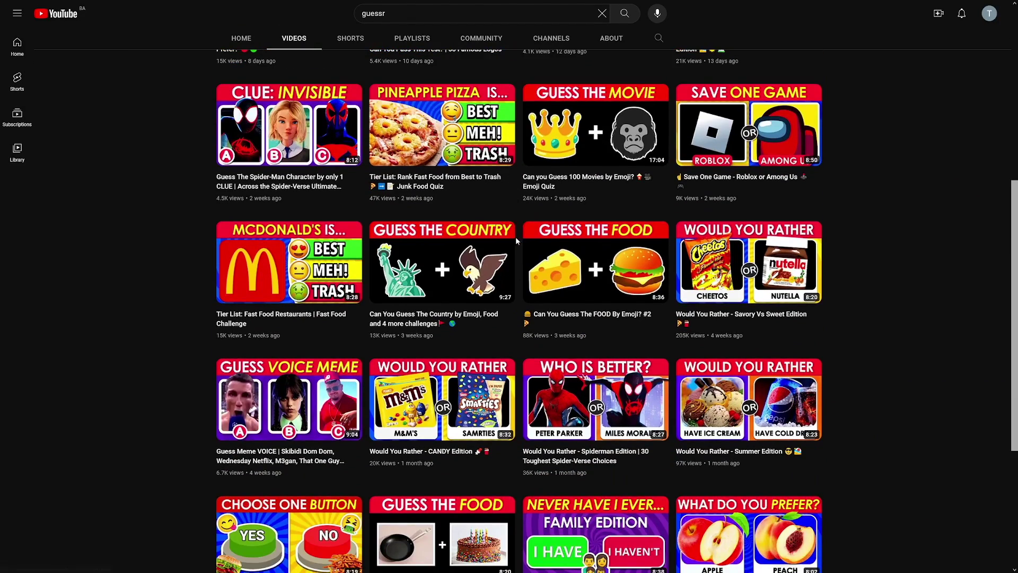
Step: Check Guessr's Social Blade stats: upper earnings estimate, creation date, 5.536M views and 30-day views
{"action": "mouse_move", "coordinate": [605, 258]}
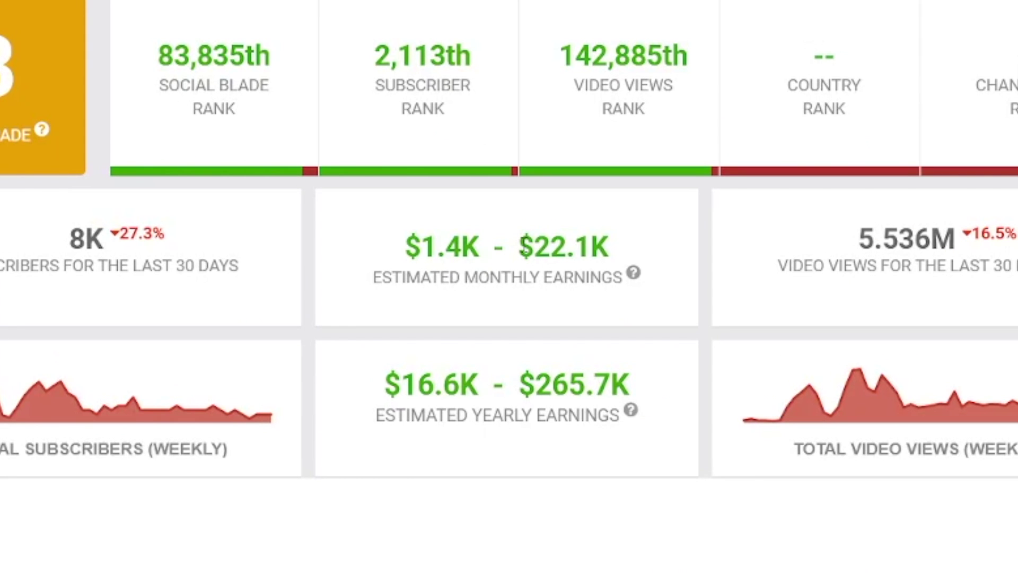
{"action": "left_click_drag", "start_coordinate": [411, 338], "coordinate": [445, 338]}
{"action": "left_click", "coordinate": [445, 338]}
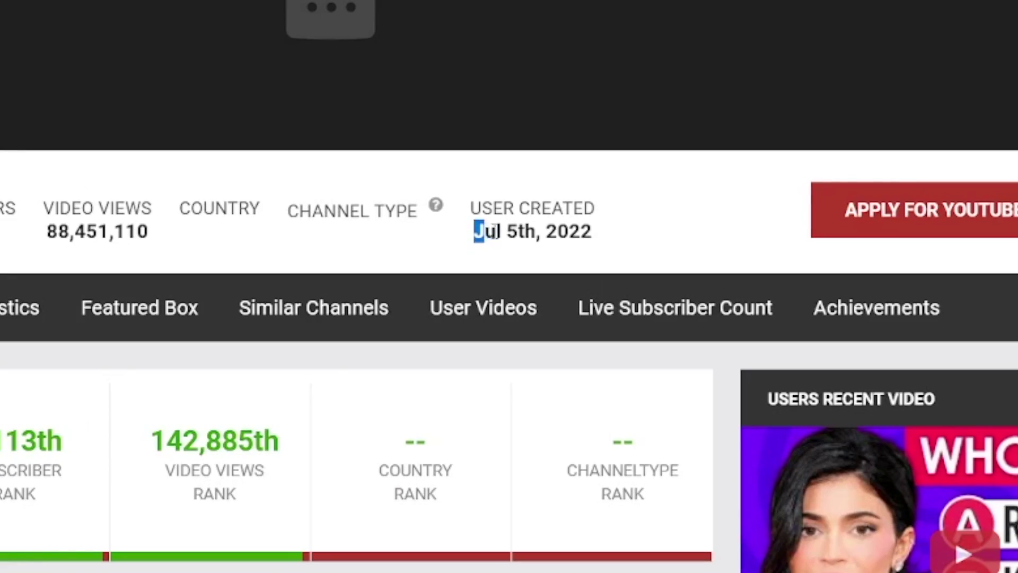
{"action": "left_click_drag", "start_coordinate": [493, 231], "coordinate": [602, 245]}
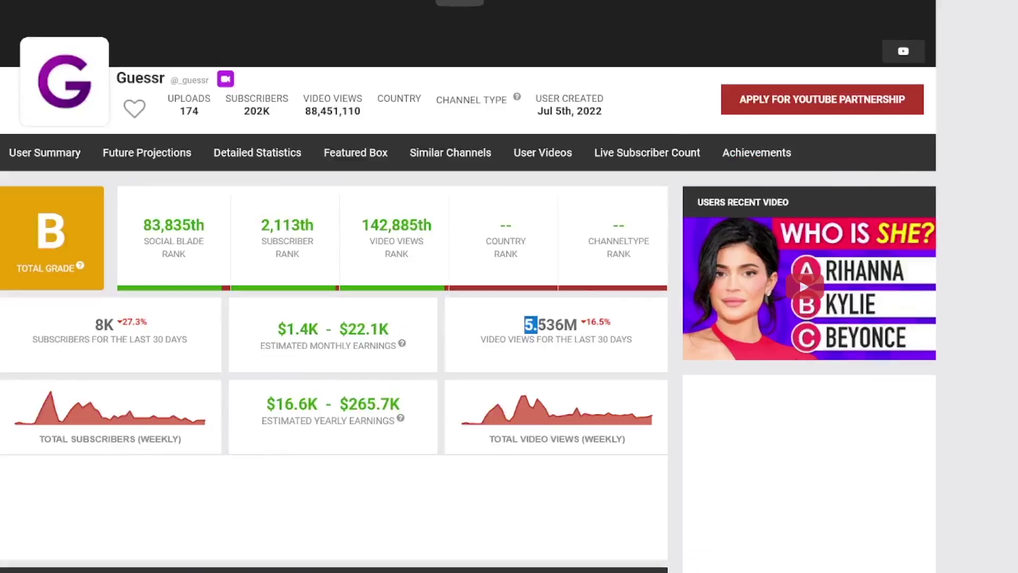
{"action": "mouse_move", "coordinate": [540, 291]}
{"action": "left_mouse_down"}
{"action": "mouse_move", "coordinate": [562, 290]}
{"action": "mouse_move", "coordinate": [542, 290]}
{"action": "left_mouse_up"}
{"action": "left_click_drag", "start_coordinate": [576, 319], "coordinate": [644, 320]}
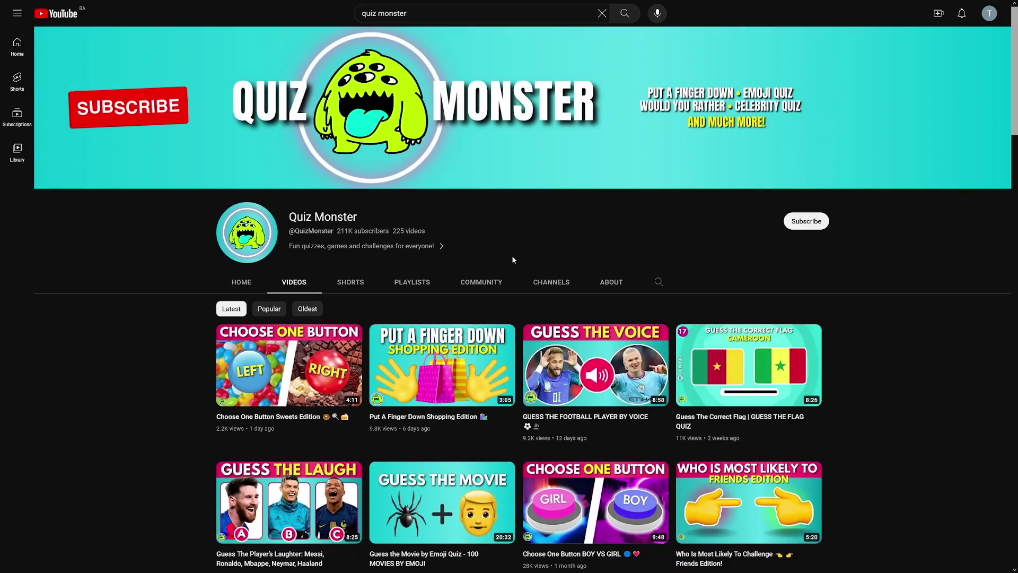
Step: Scroll through the Guess The Food By Emoji video's comments and the channel's video list
{"action": "scroll", "coordinate": [511, 260], "scroll_direction": "down", "scroll_amount": 5}
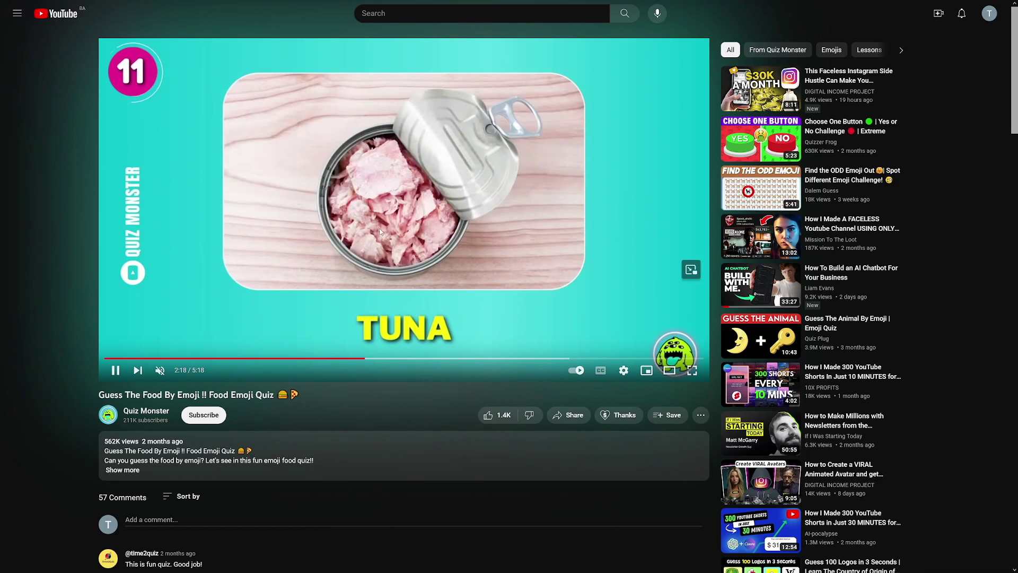
{"action": "scroll", "coordinate": [160, 308], "scroll_direction": "down", "scroll_amount": 15}
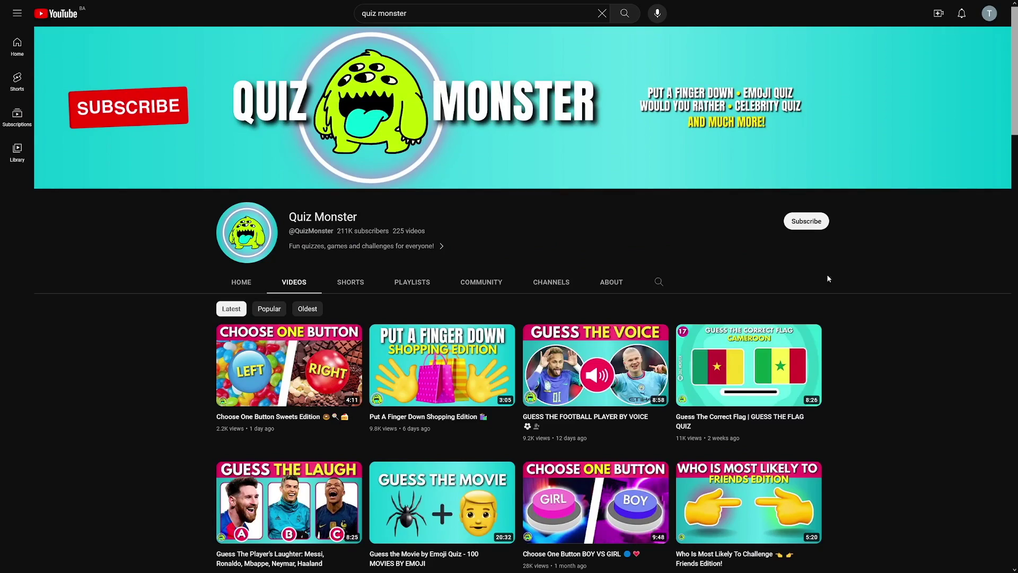
{"action": "scroll", "coordinate": [840, 277], "scroll_direction": "down", "scroll_amount": 11}
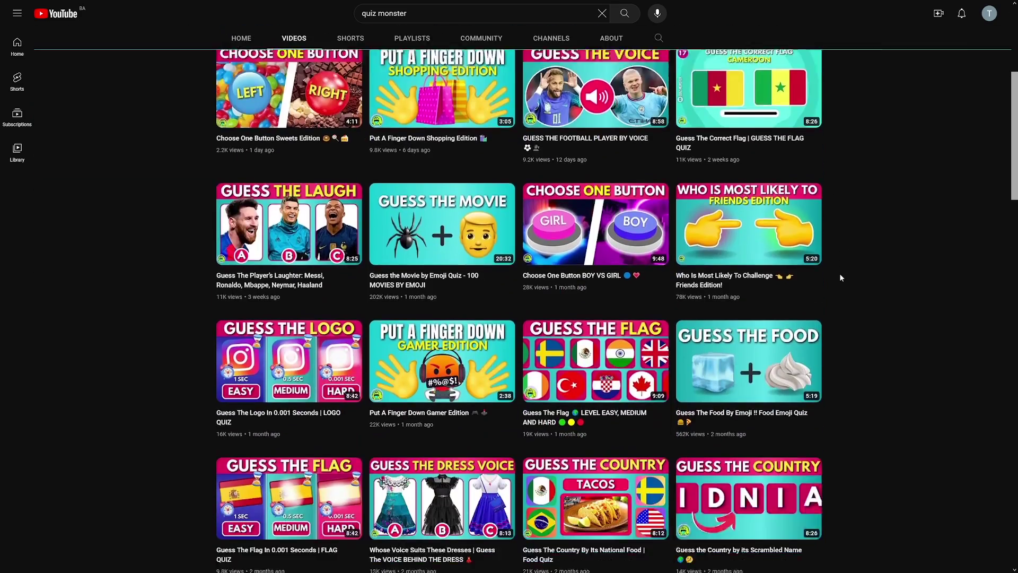
{"action": "scroll", "coordinate": [840, 278], "scroll_direction": "down", "scroll_amount": 8}
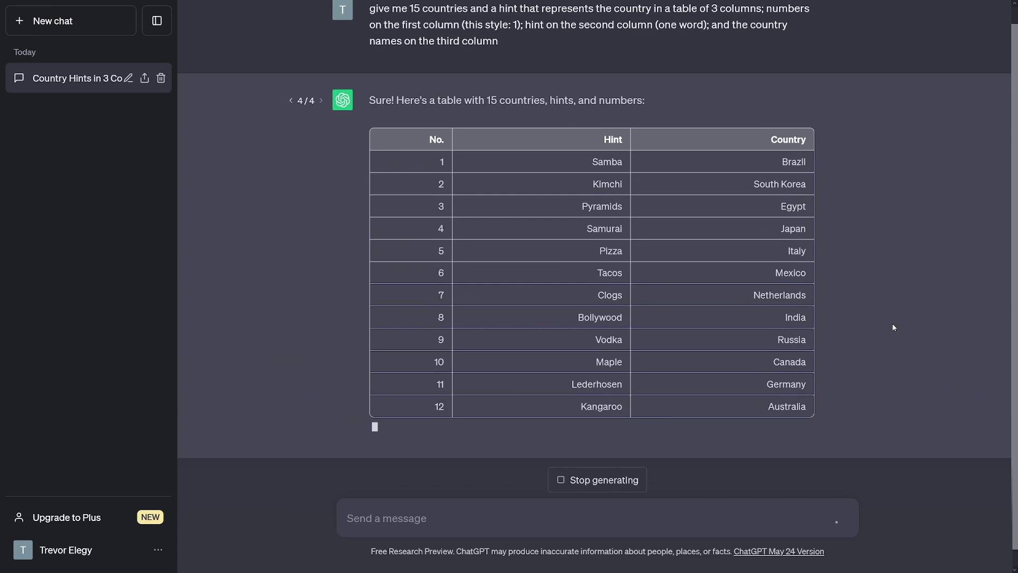
Step: Review the prompt asking for 15 countries with hints and scroll the resulting table
{"action": "scroll", "coordinate": [832, 325], "scroll_direction": "up", "scroll_amount": 3}
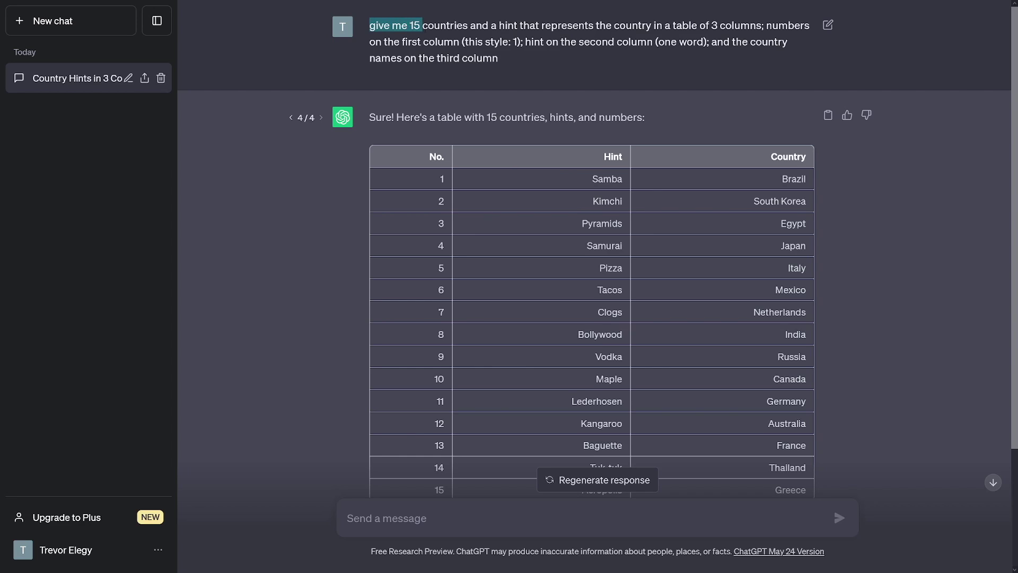
{"action": "left_click_drag", "start_coordinate": [423, 25], "coordinate": [470, 25]}
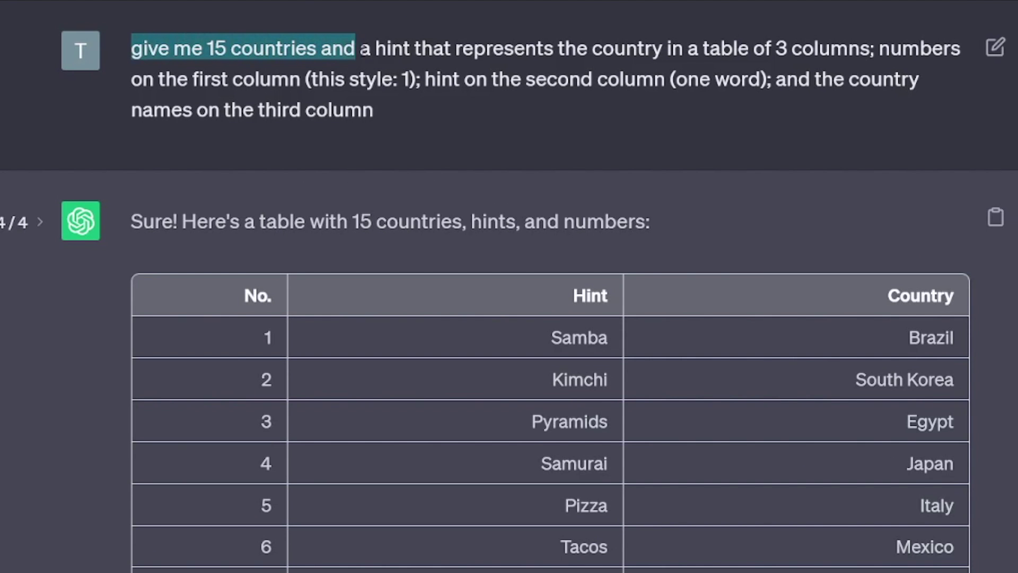
{"action": "left_click_drag", "start_coordinate": [354, 47], "coordinate": [372, 104]}
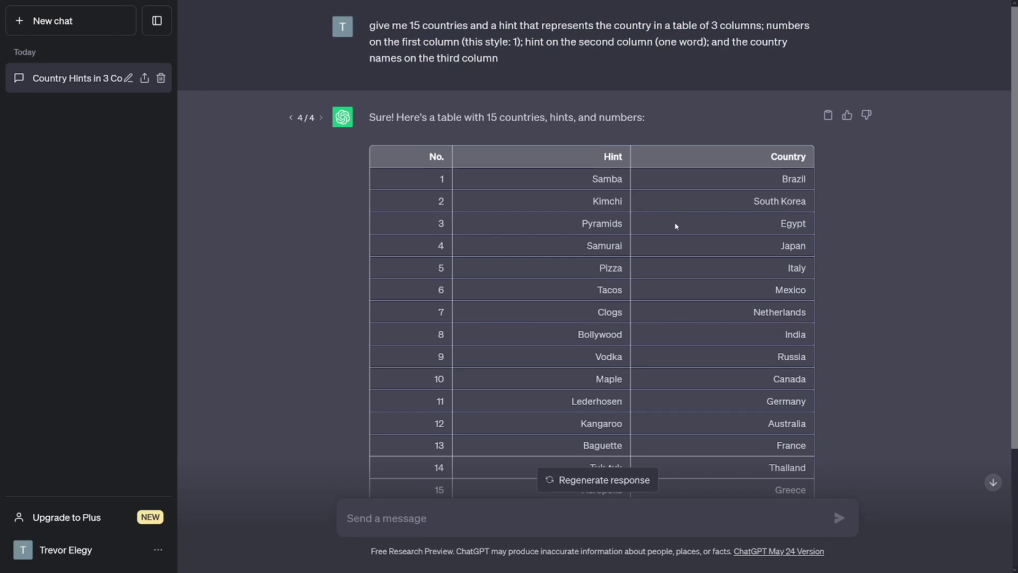
{"action": "scroll", "coordinate": [675, 222], "scroll_direction": "down", "scroll_amount": 2}
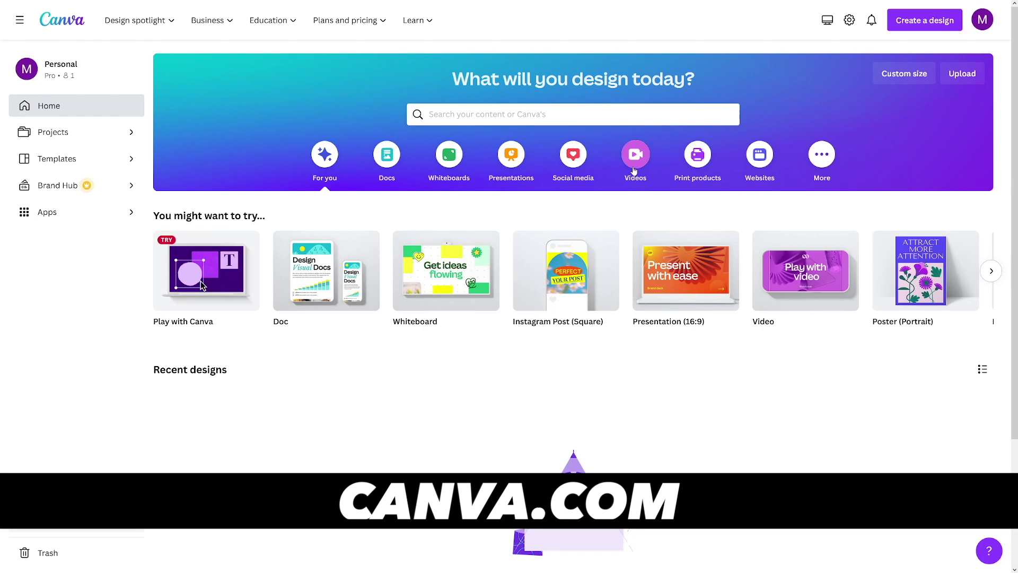
Step: Create a blank 1920×1080 video design from the Videos category
{"action": "left_click", "coordinate": [636, 159]}
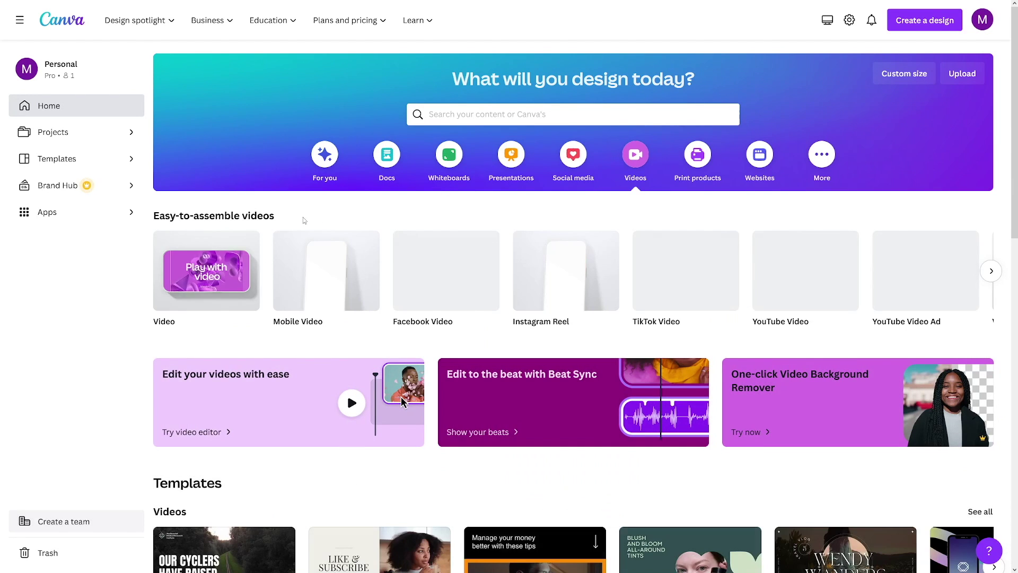
{"action": "mouse_move", "coordinate": [211, 280]}
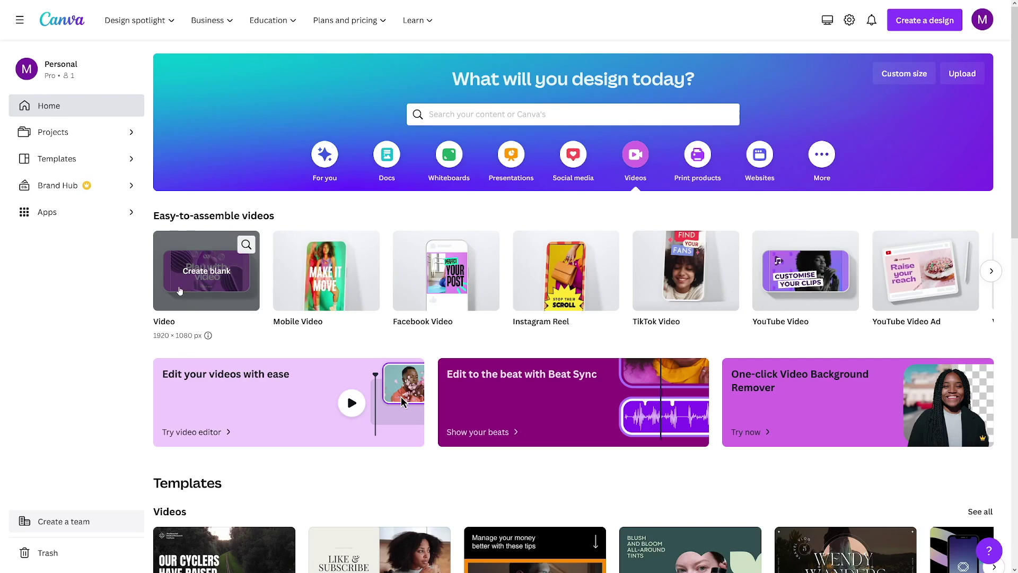
{"action": "left_click", "coordinate": [212, 286]}
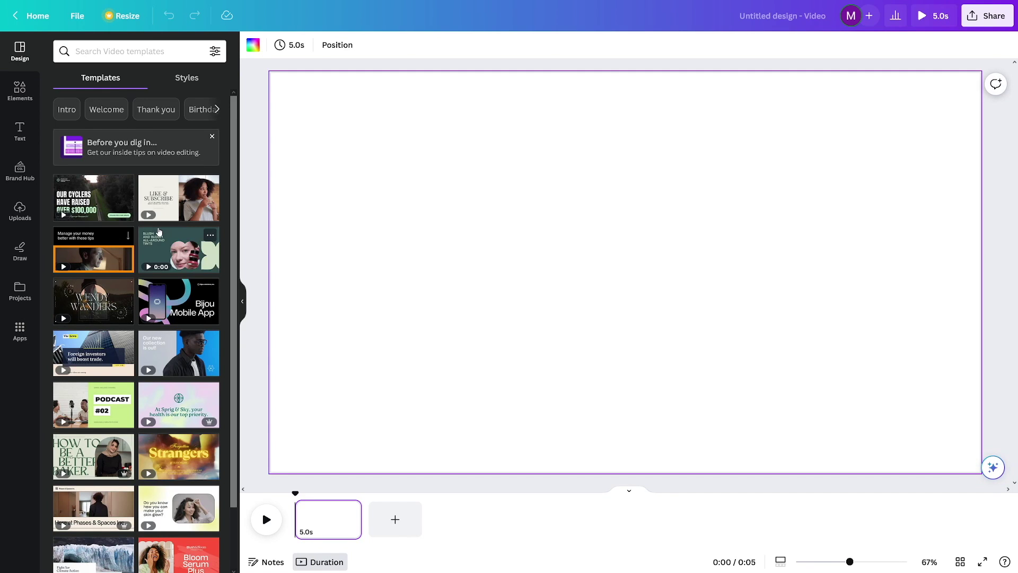
Step: Search elements for 'blue background' and place the 20-second blue video clip as the page background
{"action": "left_click", "coordinate": [20, 91]}
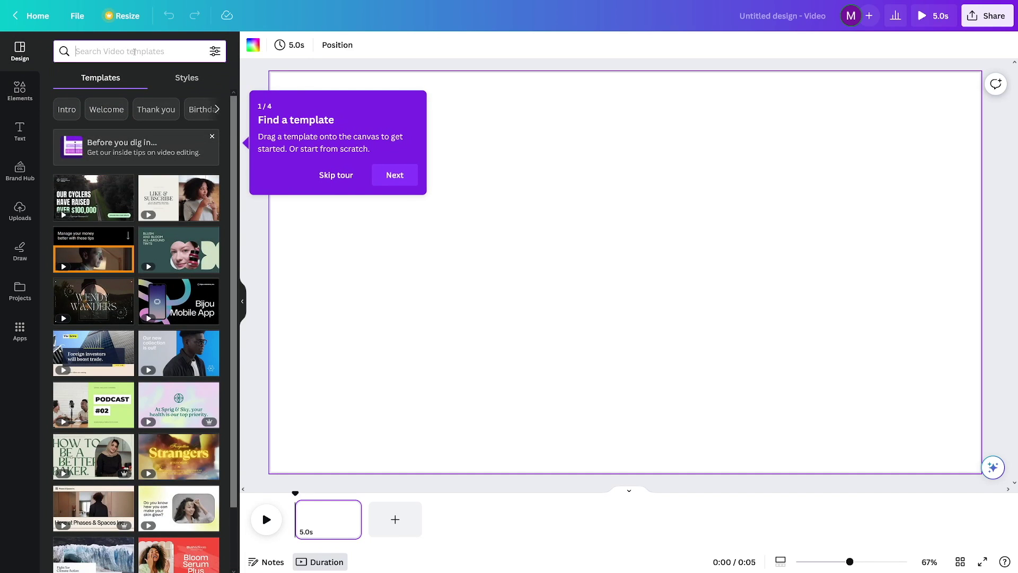
{"action": "left_click", "coordinate": [134, 51]}
{"action": "type", "text": "backgr"}
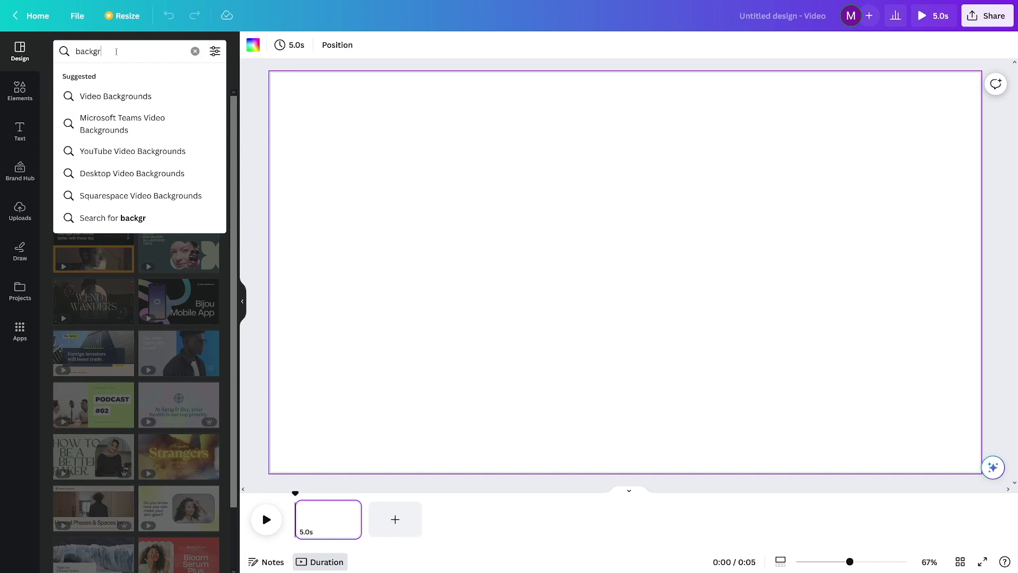
{"action": "type", "text": "oun"}
{"action": "key", "text": "BackSpace"}
{"action": "key", "text": "BackSpace"}
{"action": "key", "text": "BackSpace"}
{"action": "key", "text": "BackSpace"}
{"action": "key", "text": "BackSpace"}
{"action": "key", "text": "BackSpace"}
{"action": "key", "text": "BackSpace"}
{"action": "key", "text": "BackSpace"}
{"action": "key", "text": "BackSpace"}
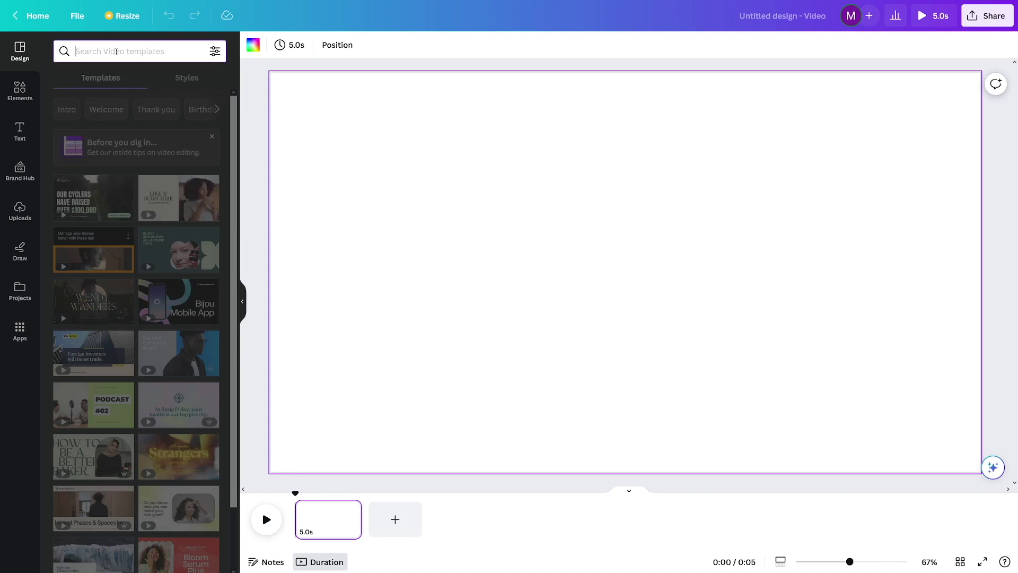
{"action": "type", "text": "blue"}
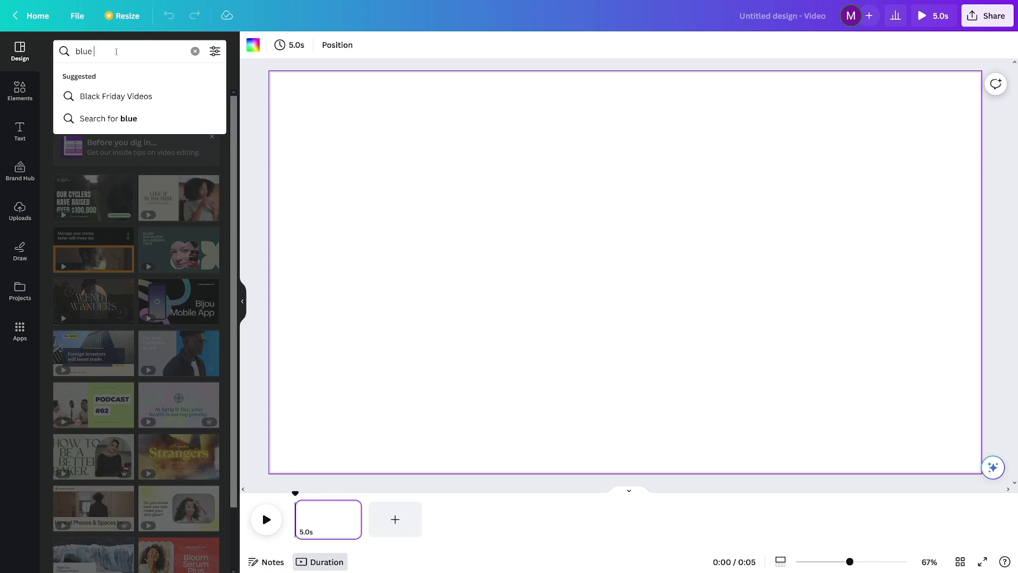
{"action": "type", "text": " background"}
{"action": "key", "text": "Return"}
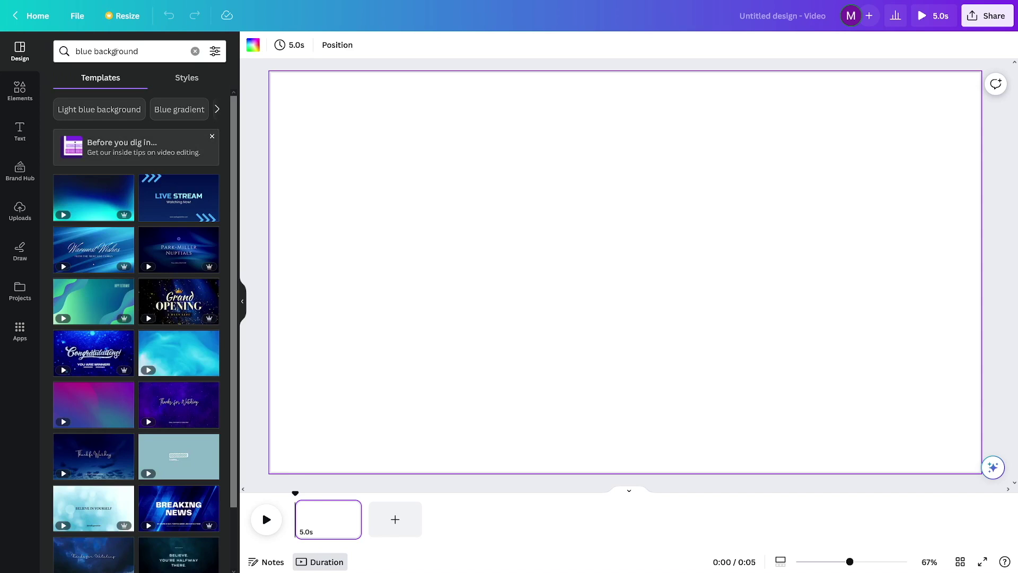
{"action": "left_click", "coordinate": [20, 90]}
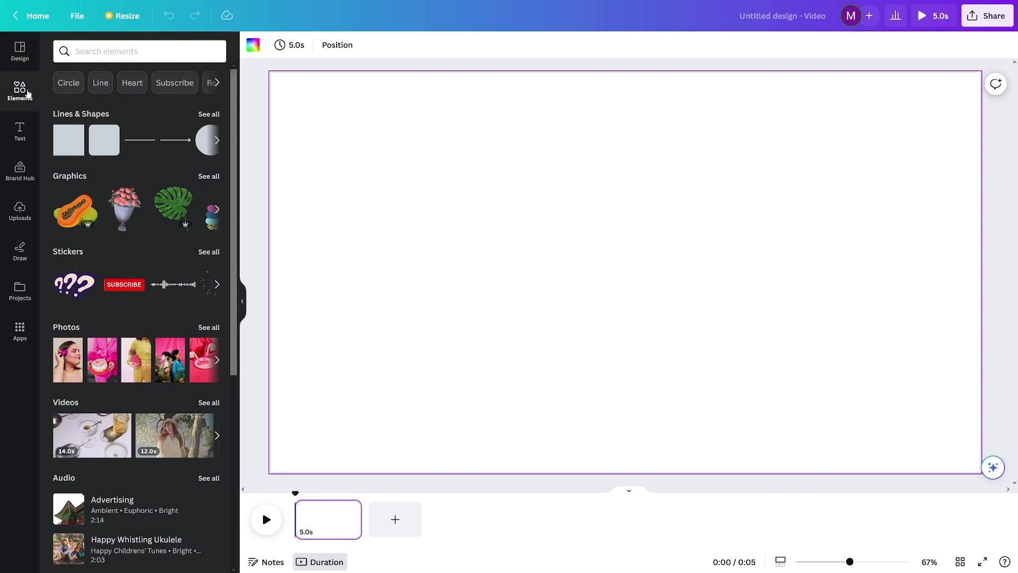
{"action": "left_click", "coordinate": [169, 79]}
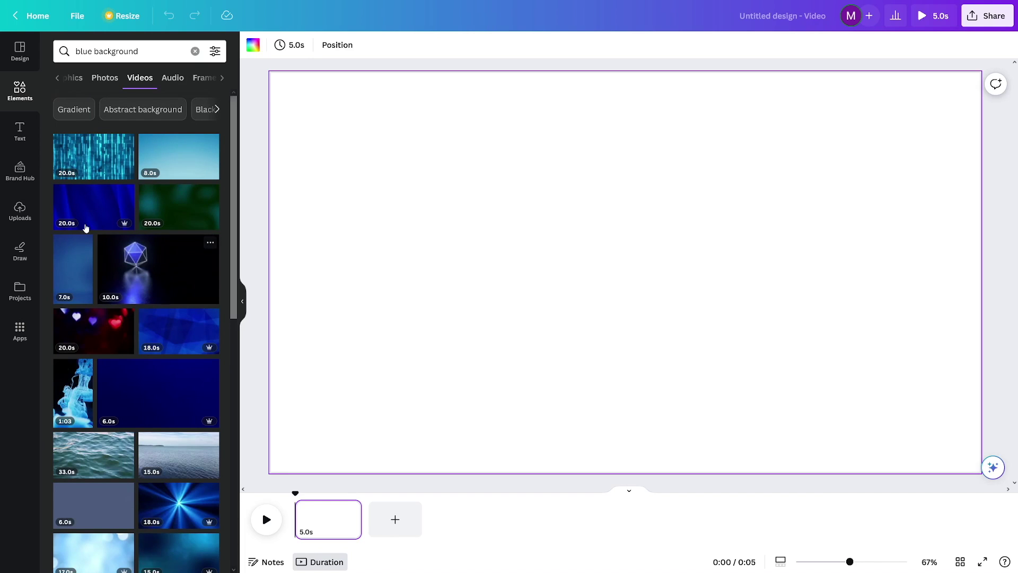
{"action": "left_click_drag", "start_coordinate": [68, 214], "coordinate": [289, 200]}
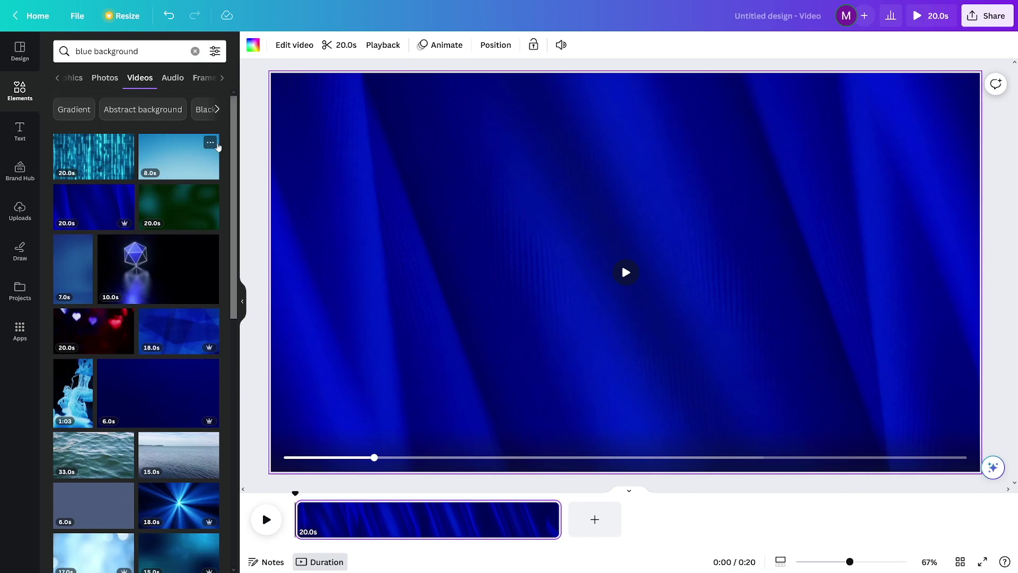
Step: Search the Frames results for 'rectangle' border frames
{"action": "left_click", "coordinate": [223, 78]}
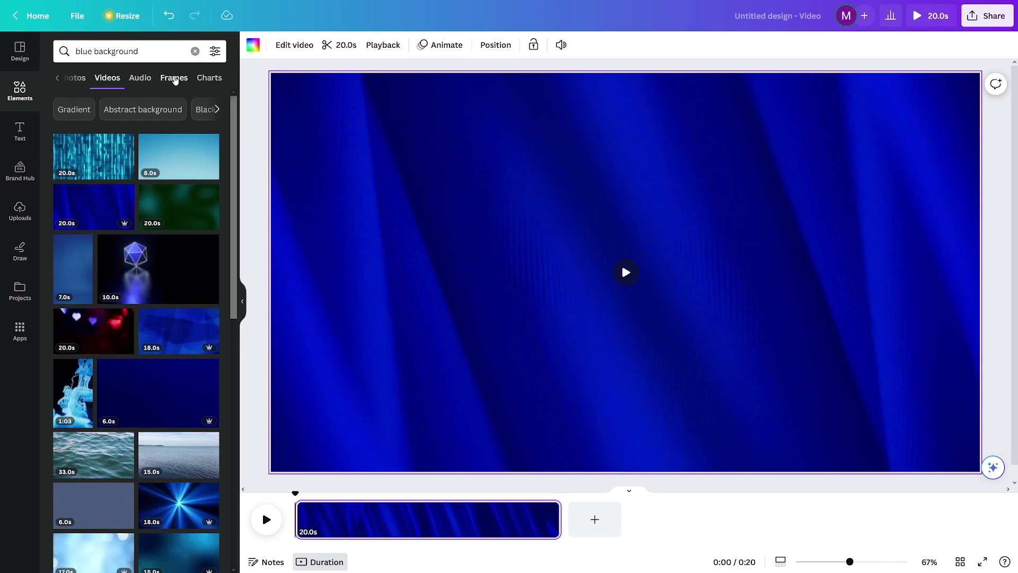
{"action": "left_click", "coordinate": [175, 78]}
{"action": "left_click_drag", "start_coordinate": [151, 53], "coordinate": [110, 55]}
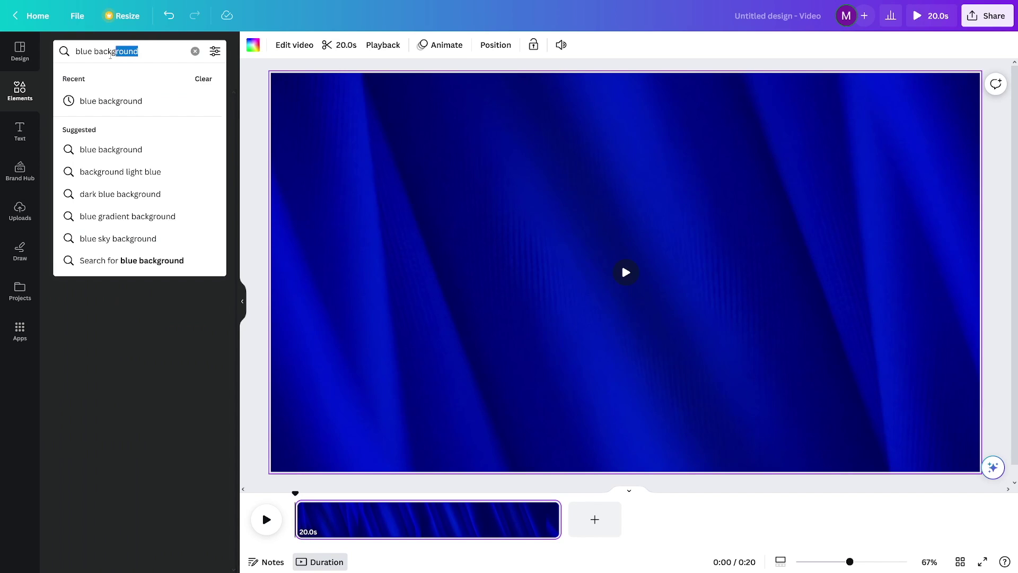
{"action": "type", "text": "rectangle"}
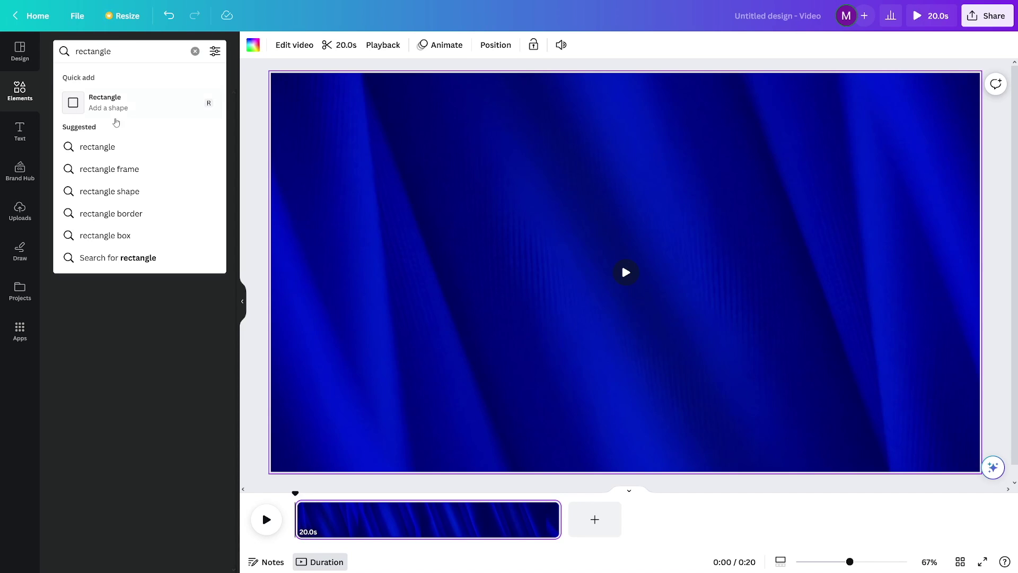
{"action": "left_click", "coordinate": [130, 214]}
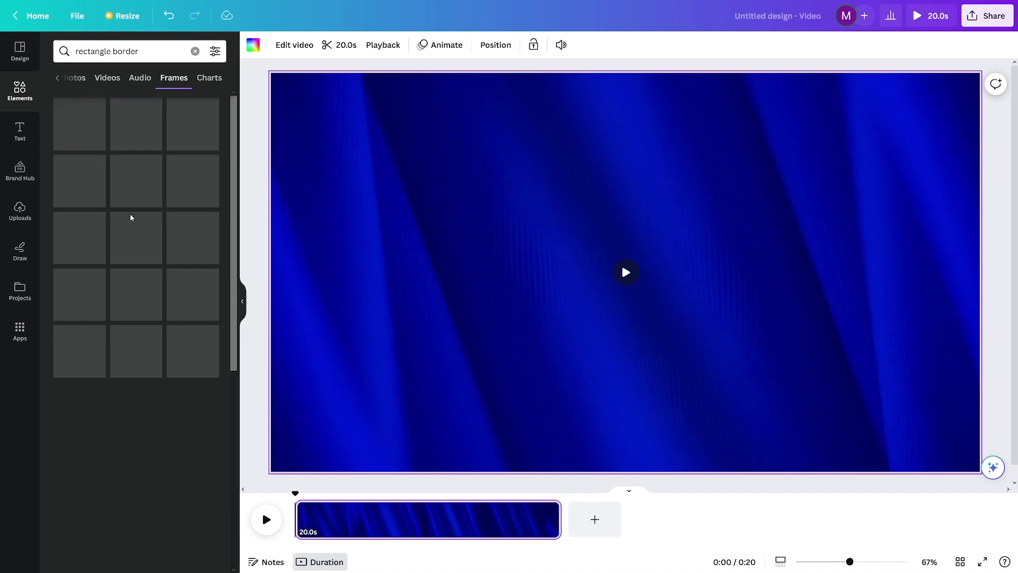
{"action": "scroll", "coordinate": [140, 228], "scroll_direction": "down", "scroll_amount": 2}
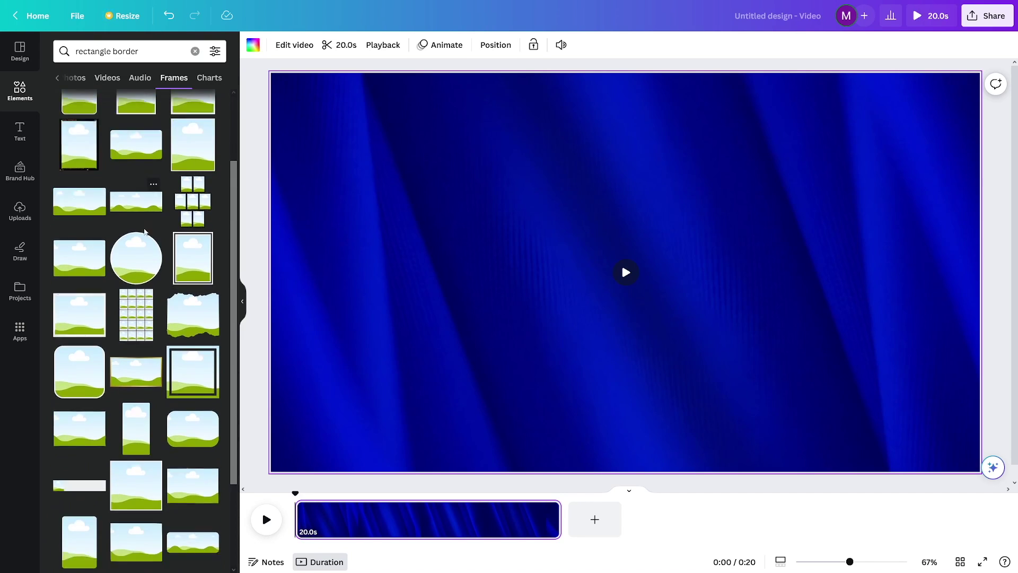
{"action": "scroll", "coordinate": [144, 231], "scroll_direction": "down", "scroll_amount": 5}
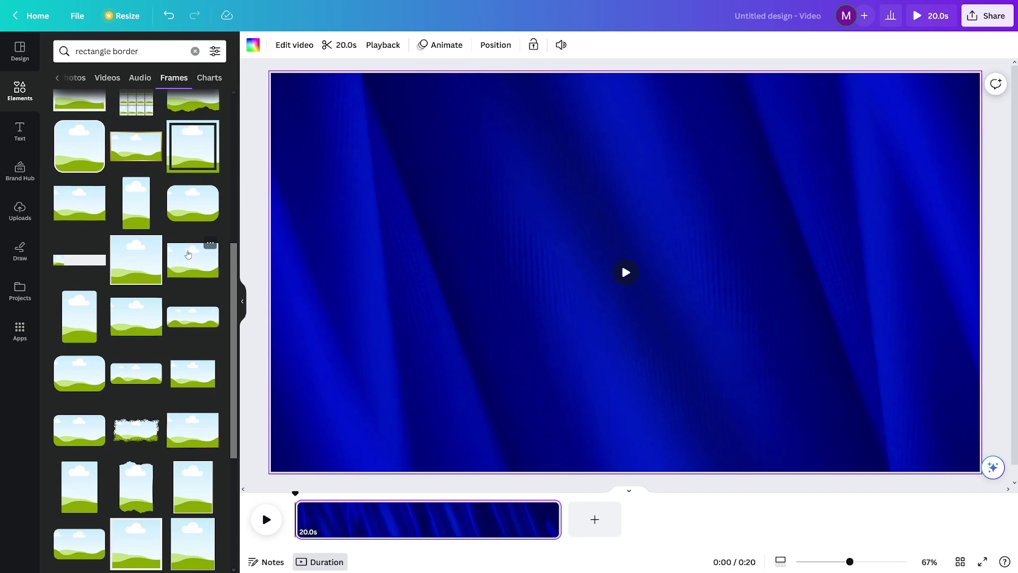
Step: Place a rounded frame on the slide, shrink it and move it to the right side
{"action": "left_click_drag", "start_coordinate": [71, 379], "coordinate": [595, 183]}
{"action": "left_click_drag", "start_coordinate": [870, 352], "coordinate": [806, 311]}
{"action": "left_click_drag", "start_coordinate": [714, 246], "coordinate": [807, 272]}
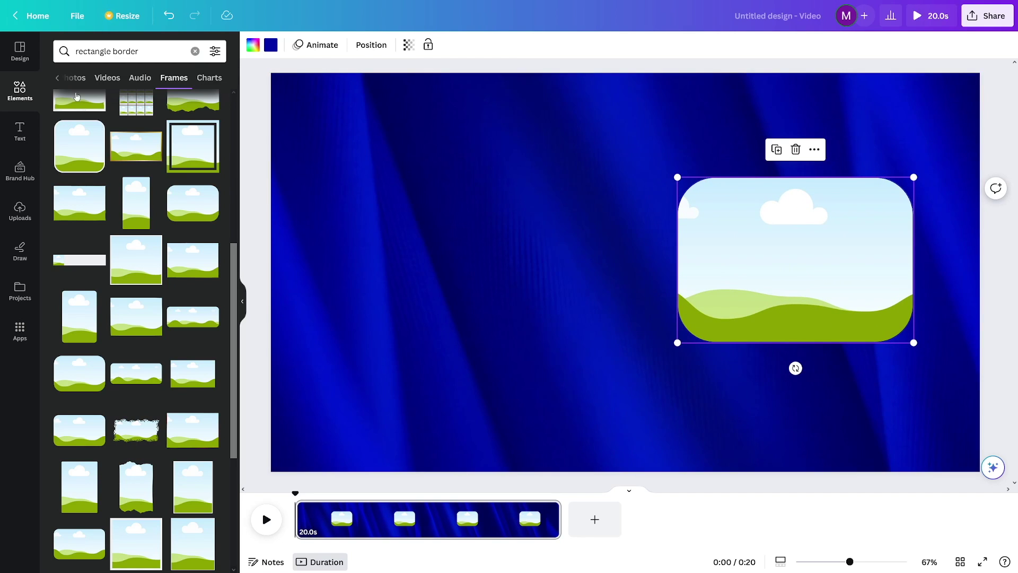
{"action": "left_click", "coordinate": [77, 51]}
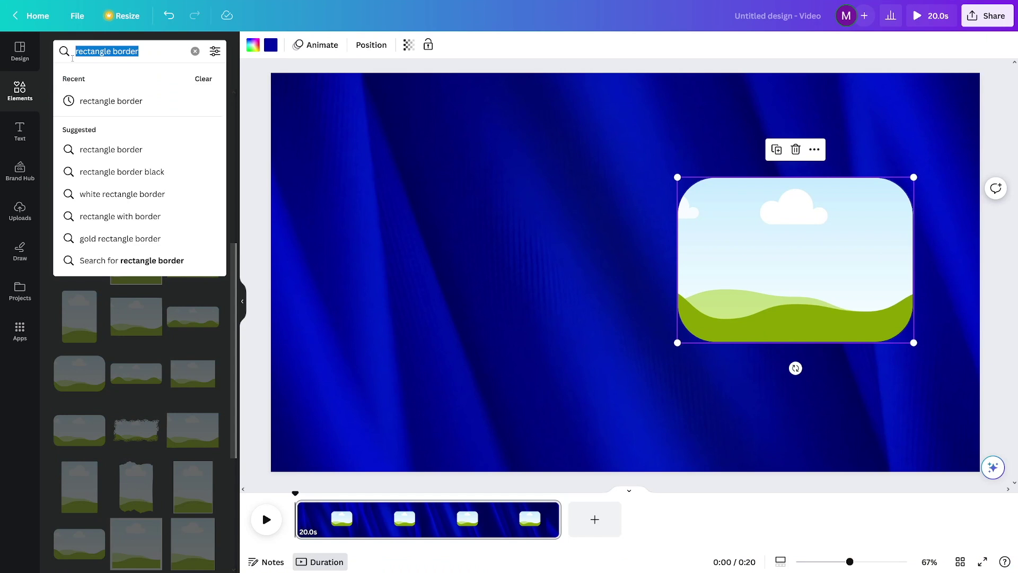
Step: Fill the rounded frame with an Italy flag photo from an 'italy flag' search
{"action": "type", "text": "Italy"}
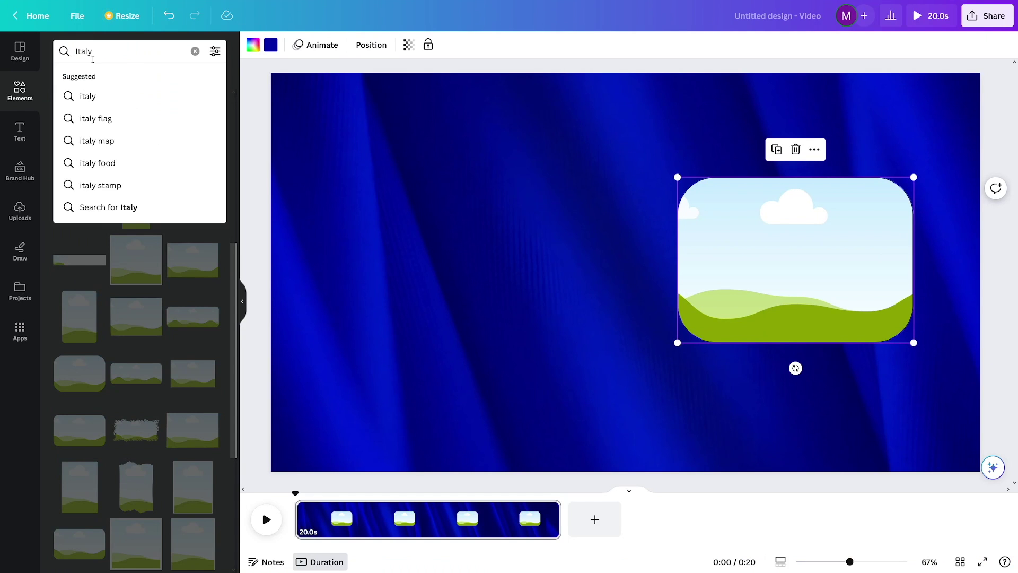
{"action": "left_click", "coordinate": [103, 120]}
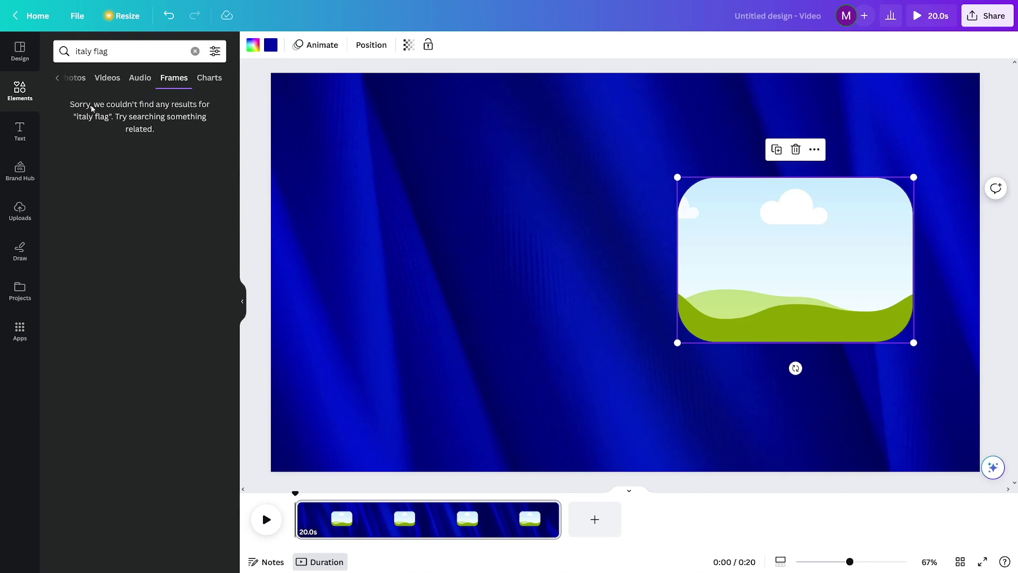
{"action": "left_click", "coordinate": [60, 80]}
{"action": "left_click", "coordinate": [139, 84]}
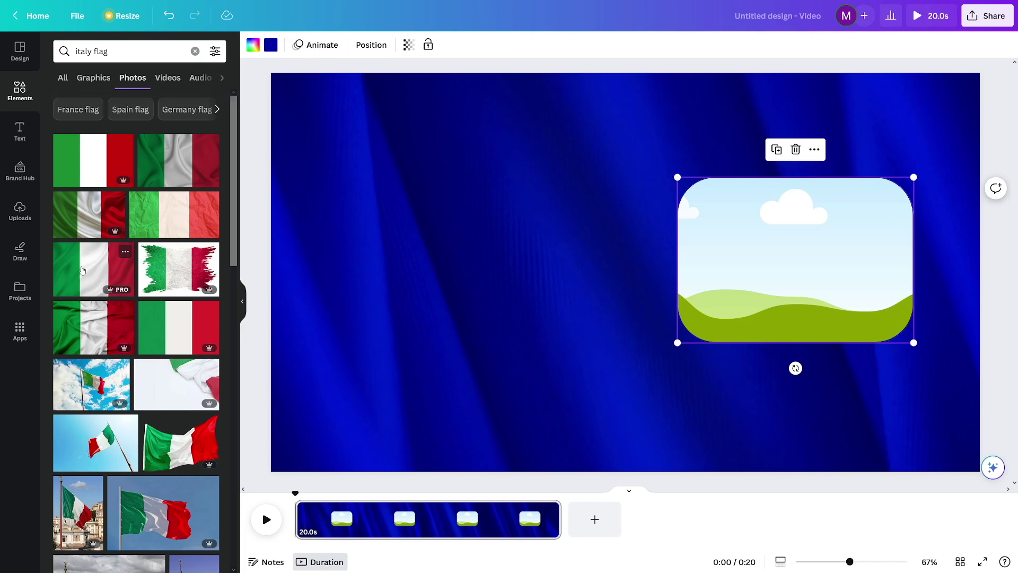
{"action": "left_click_drag", "start_coordinate": [83, 271], "coordinate": [723, 229]}
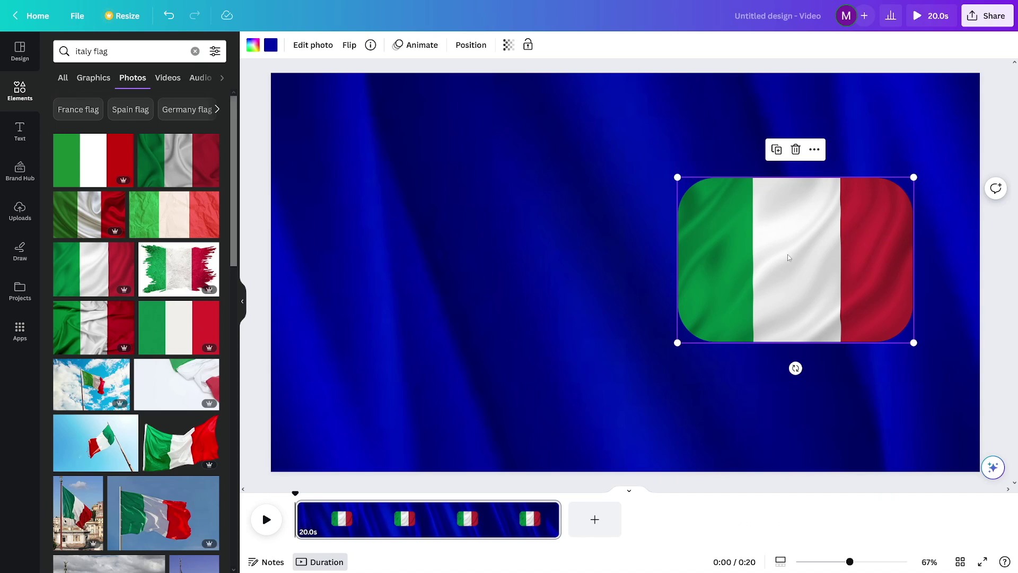
{"action": "left_click_drag", "start_coordinate": [821, 273], "coordinate": [835, 265]}
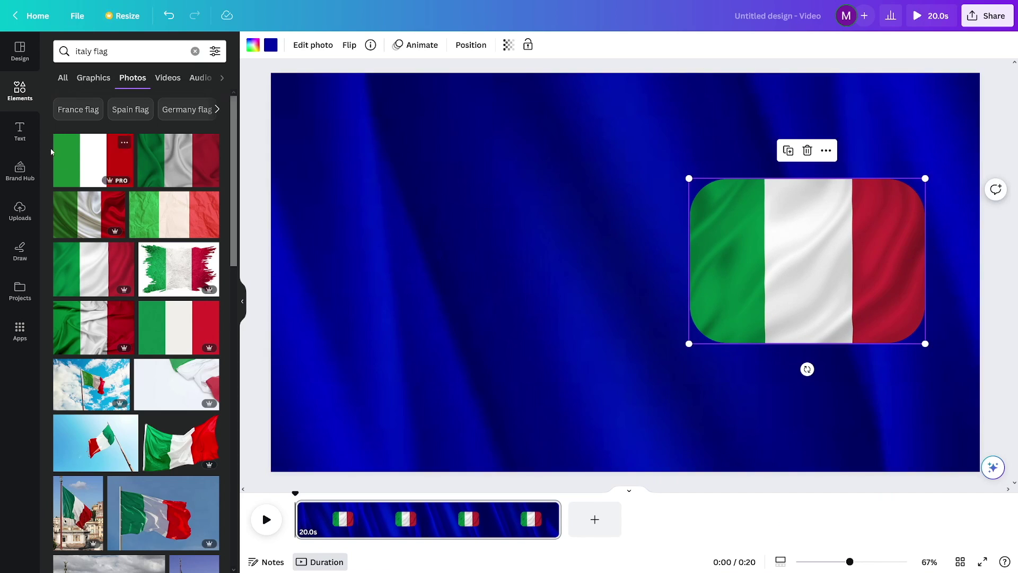
Step: Add an underlined 'Guess the country:' heading on one line across the top of the slide
{"action": "left_click", "coordinate": [21, 131]}
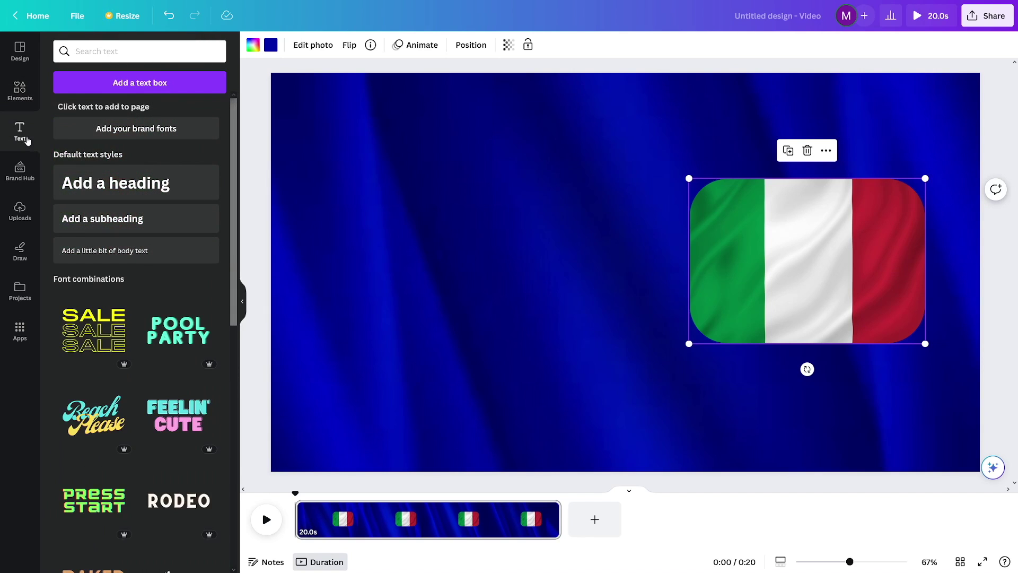
{"action": "left_click", "coordinate": [140, 183]}
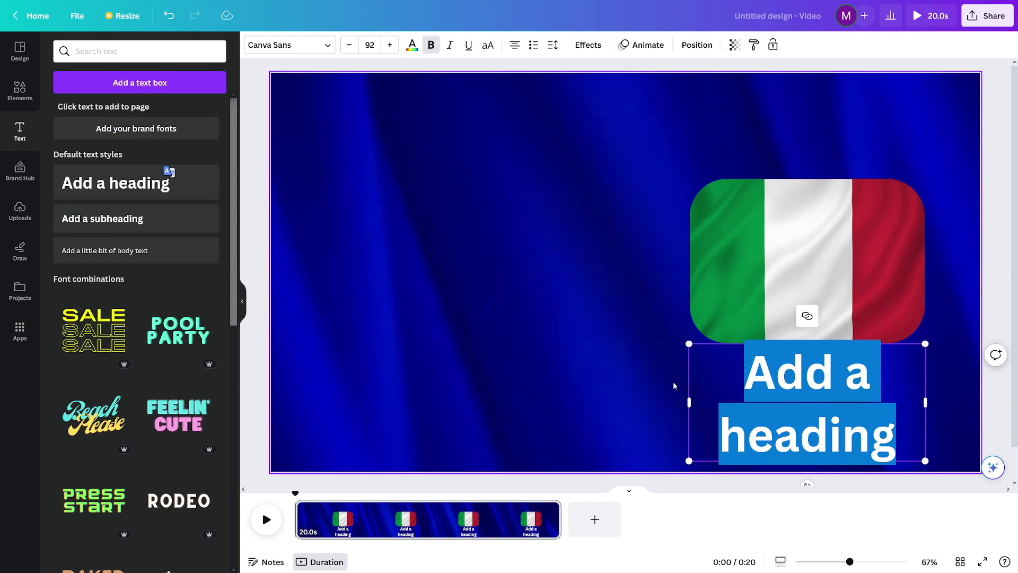
{"action": "left_click", "coordinate": [621, 262]}
{"action": "left_click_drag", "start_coordinate": [830, 433], "coordinate": [504, 168]}
{"action": "triple_click", "coordinate": [504, 168]}
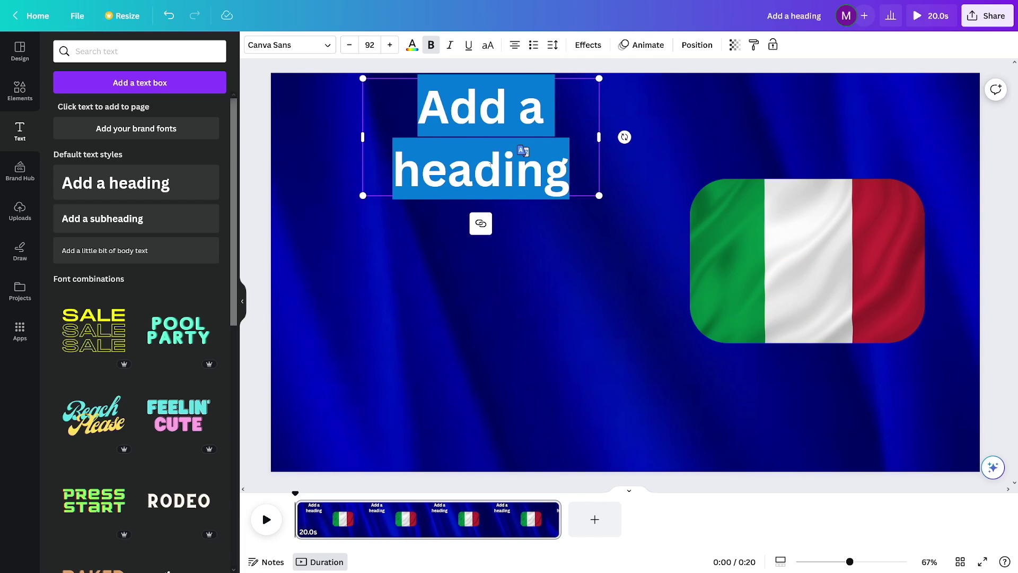
{"action": "type", "text": "Guess the country:"}
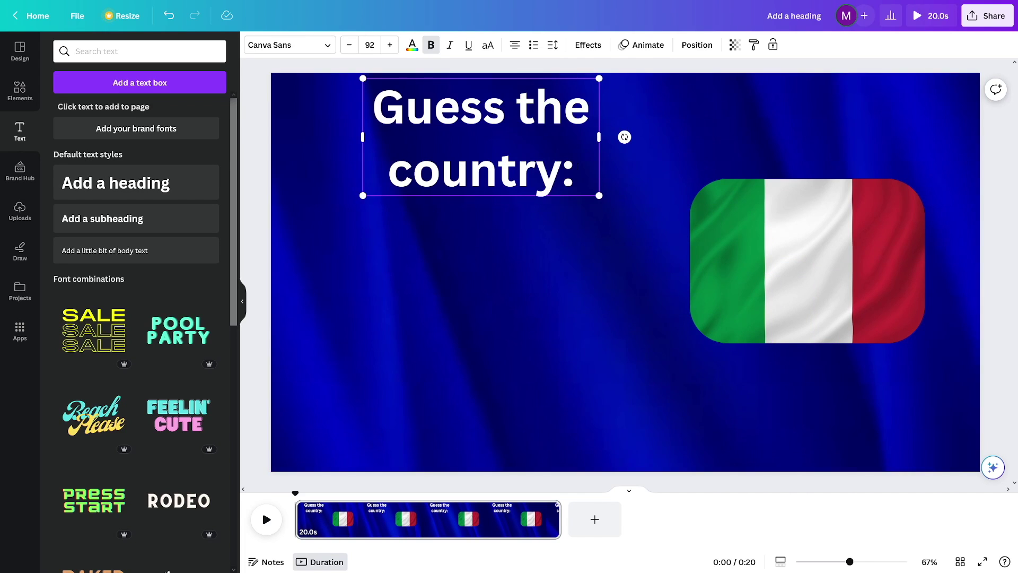
{"action": "left_click_drag", "start_coordinate": [600, 138], "coordinate": [874, 139]}
{"action": "left_click", "coordinate": [796, 159]}
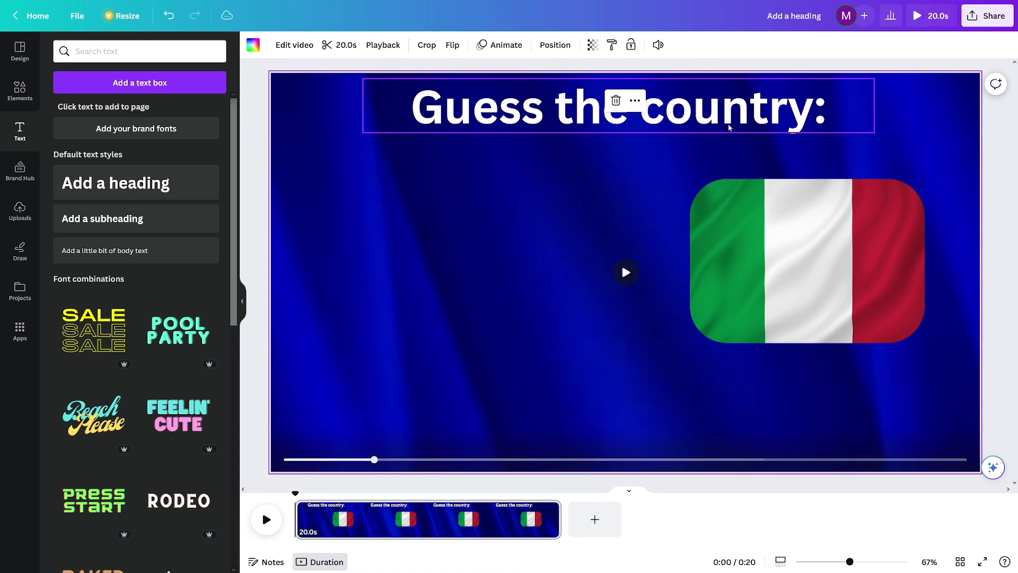
{"action": "left_click_drag", "start_coordinate": [727, 123], "coordinate": [729, 138]}
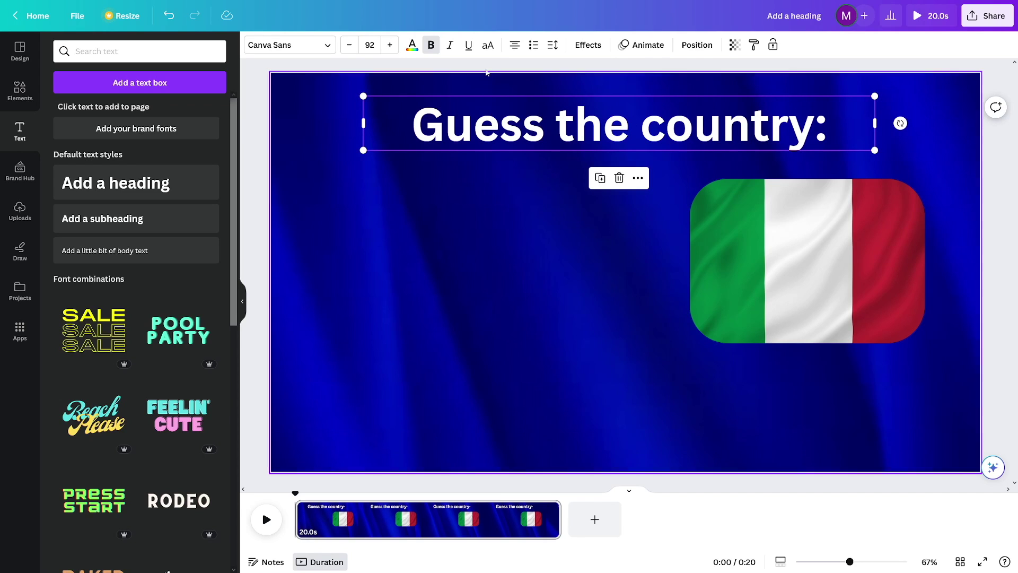
{"action": "left_click", "coordinate": [469, 45]}
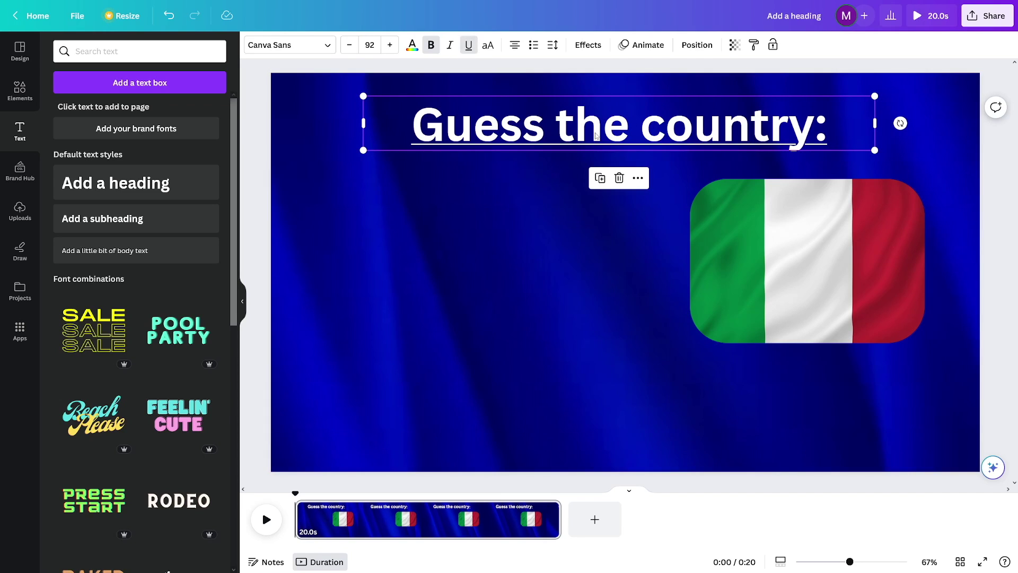
Step: Change the heading font to Garamond and nudge the Italy flag slightly down and right
{"action": "left_click", "coordinate": [322, 50]}
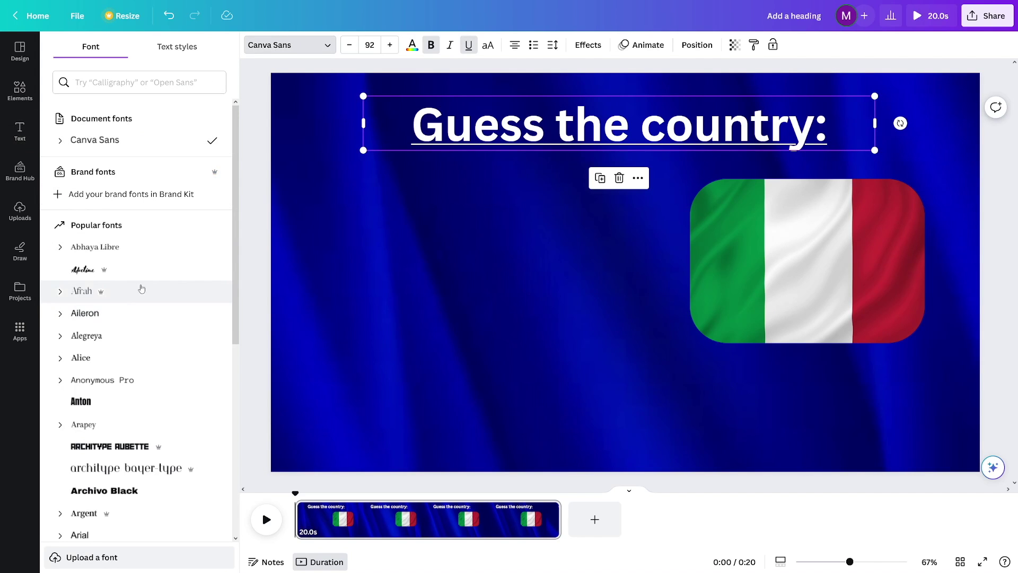
{"action": "scroll", "coordinate": [155, 289], "scroll_direction": "down", "scroll_amount": 7}
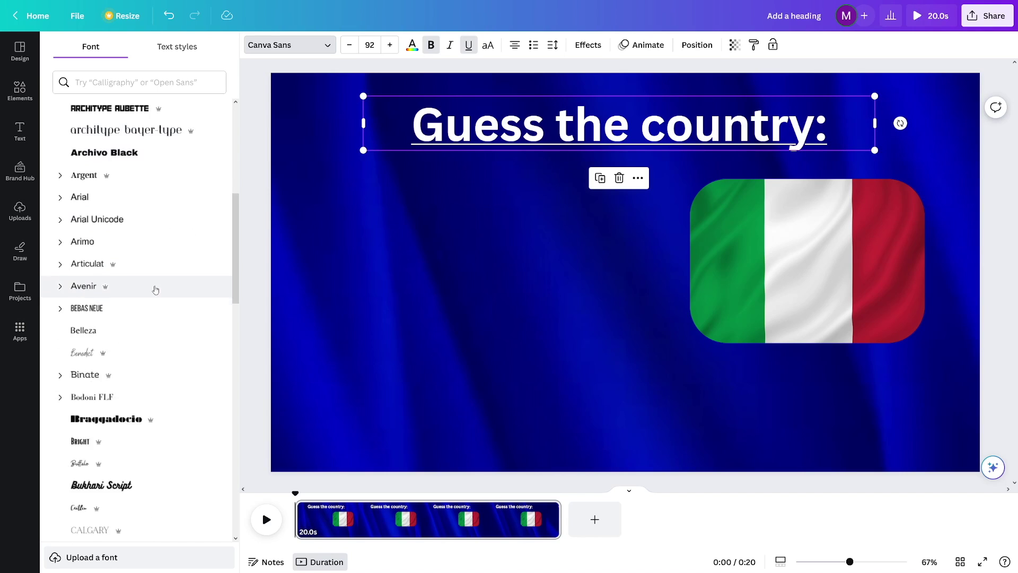
{"action": "scroll", "coordinate": [155, 289], "scroll_direction": "down", "scroll_amount": 5}
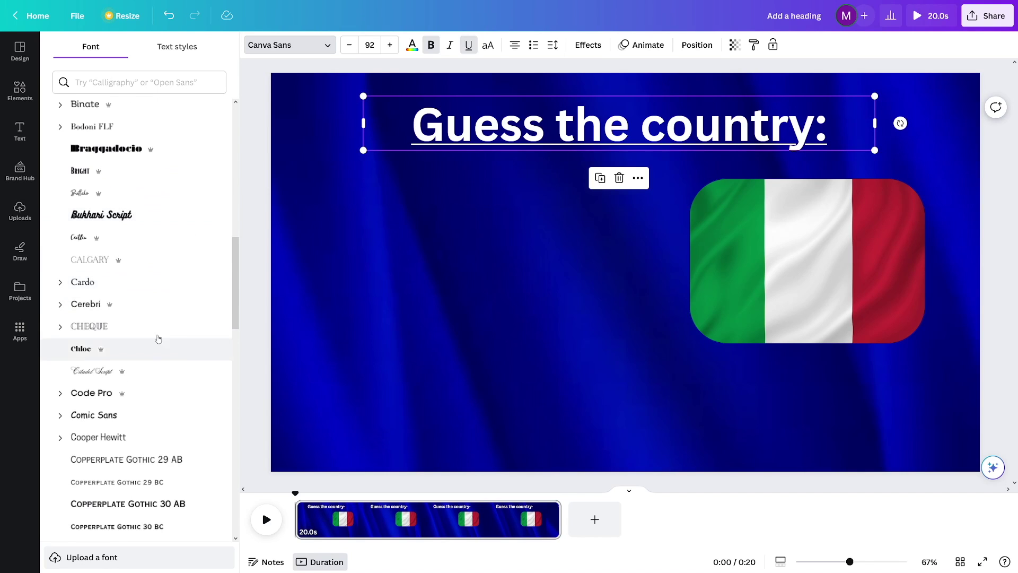
{"action": "scroll", "coordinate": [170, 300], "scroll_direction": "down", "scroll_amount": 8}
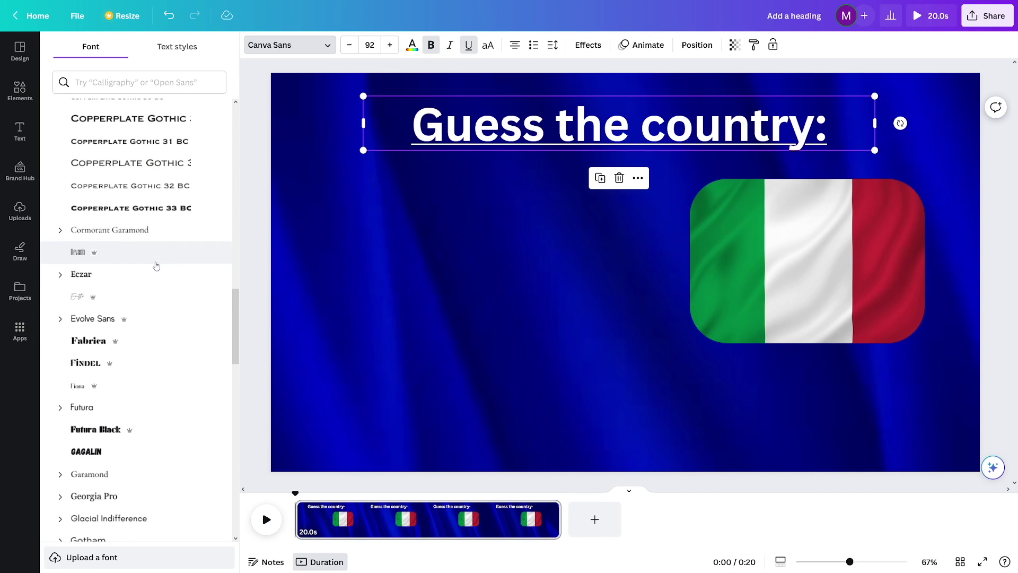
{"action": "scroll", "coordinate": [156, 265], "scroll_direction": "down", "scroll_amount": 2}
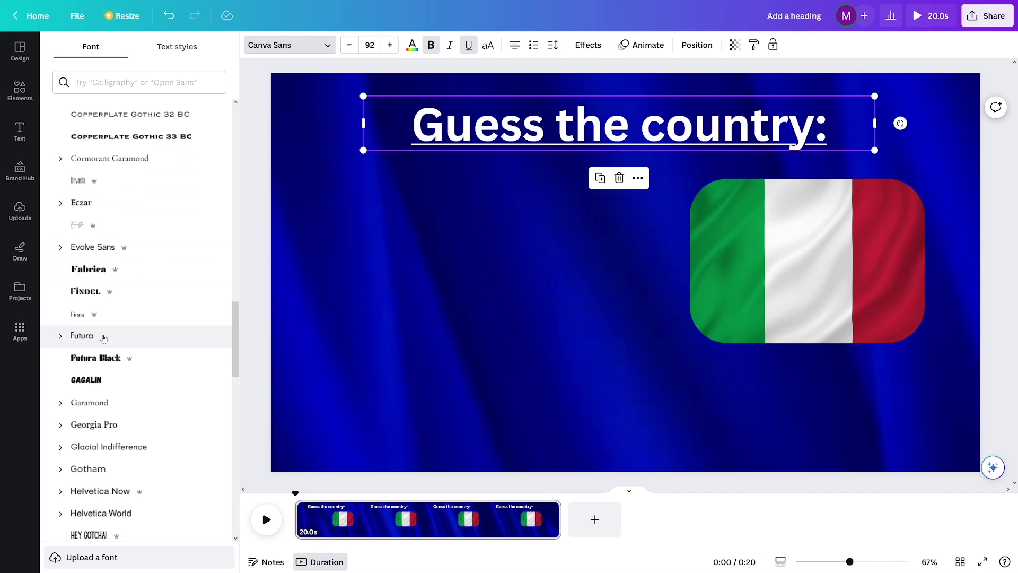
{"action": "scroll", "coordinate": [103, 338], "scroll_direction": "down", "scroll_amount": 4}
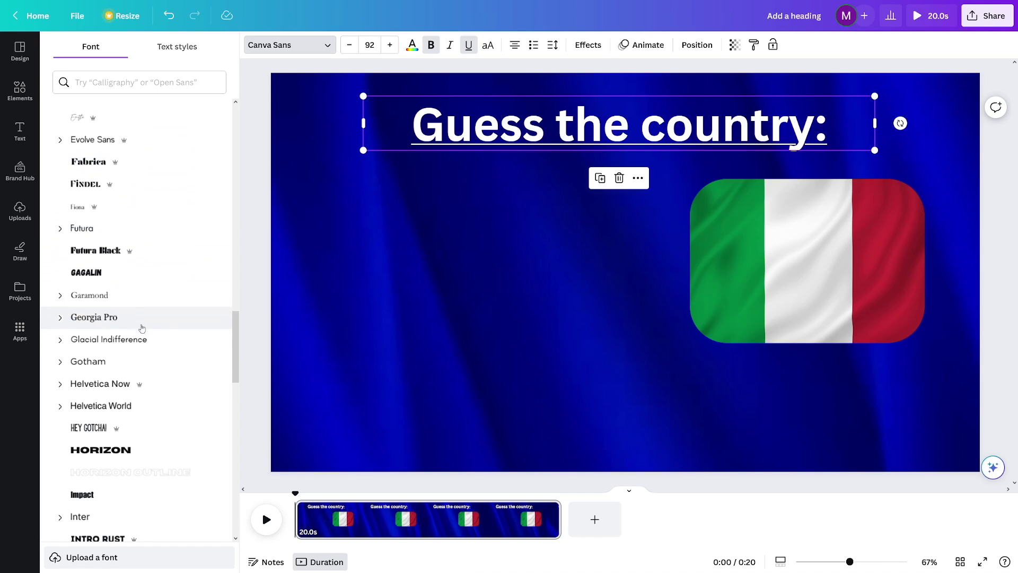
{"action": "left_click", "coordinate": [109, 296]}
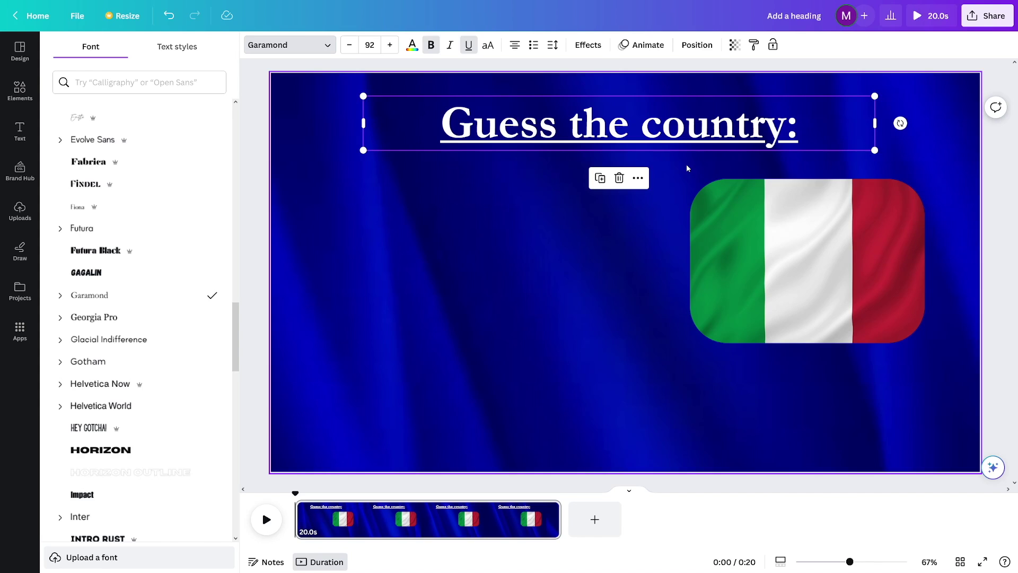
{"action": "left_click", "coordinate": [829, 263]}
{"action": "left_click_drag", "start_coordinate": [830, 262], "coordinate": [838, 269]}
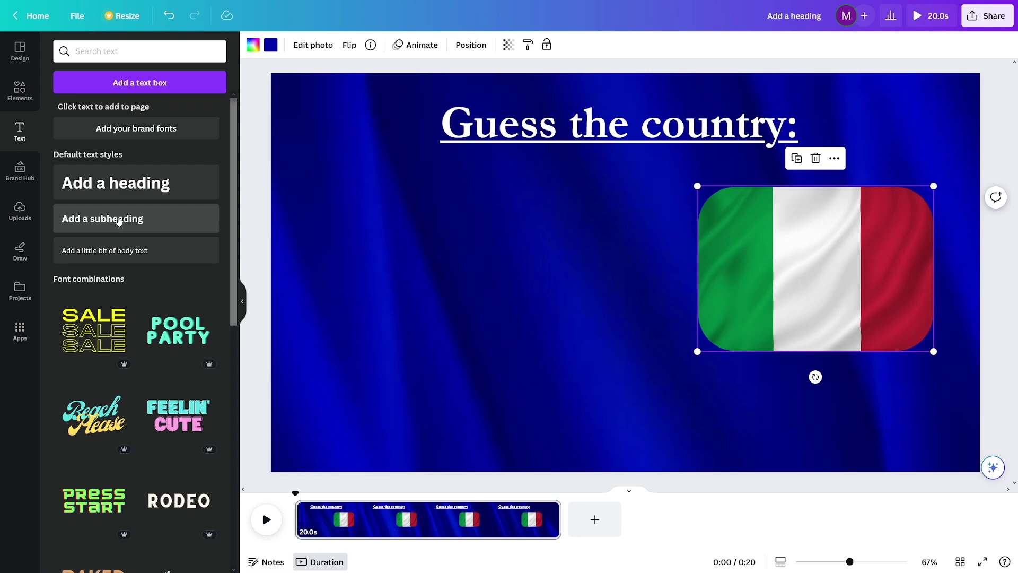
Step: Add a 'Hint:' subheading under the flag and place a duplicate mid-left on the slide
{"action": "left_click", "coordinate": [119, 221]}
{"action": "type", "text": "H"}
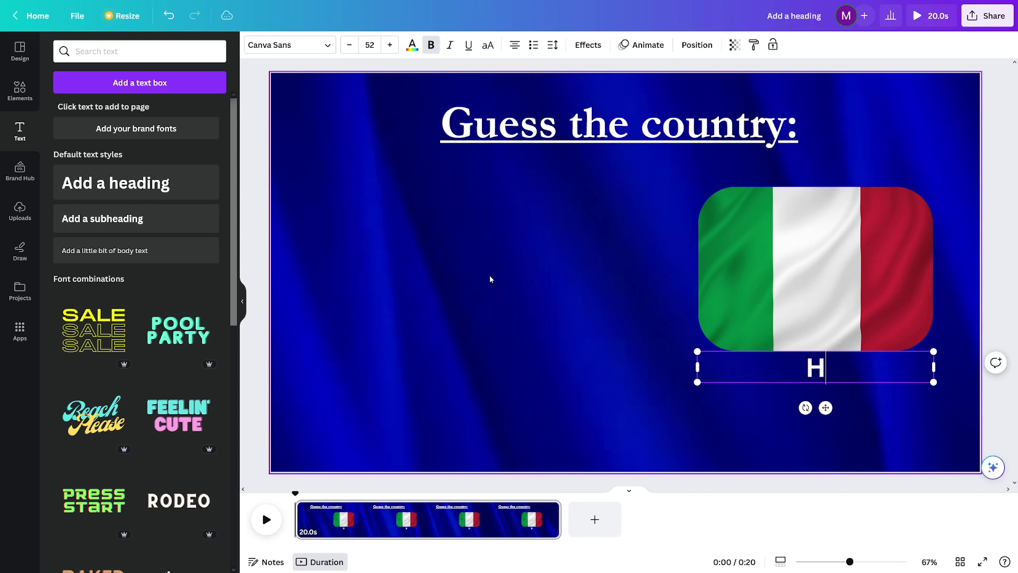
{"action": "type", "text": "int:"}
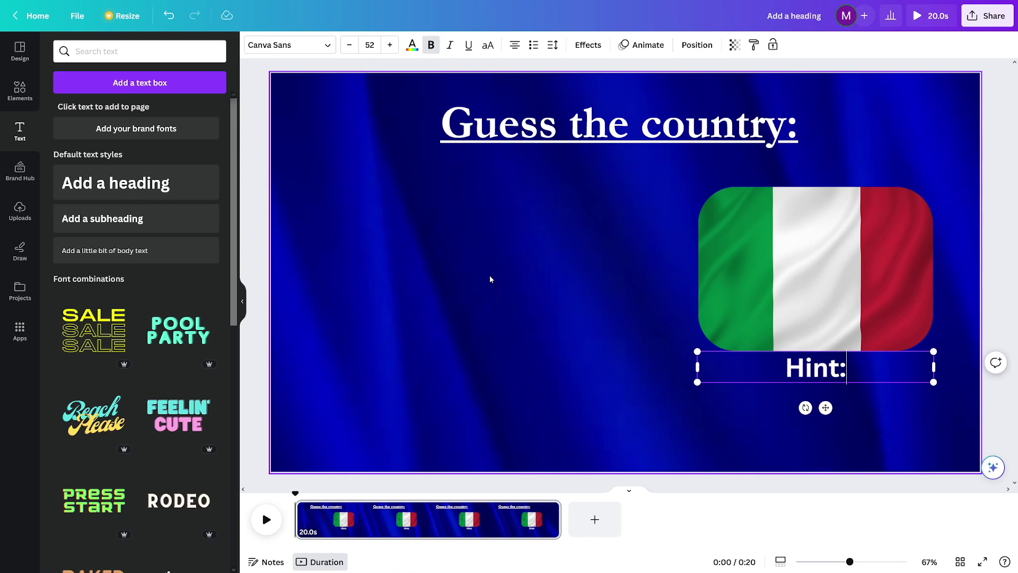
{"action": "left_click", "coordinate": [558, 314]}
{"action": "left_click", "coordinate": [798, 367]}
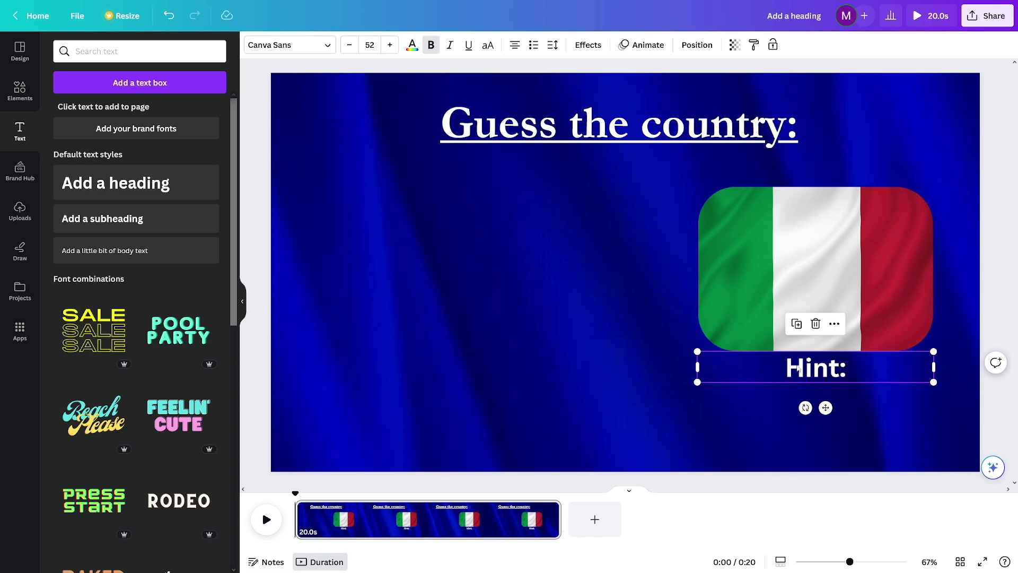
{"action": "key", "text": "ctrl+d"}
{"action": "left_click_drag", "start_coordinate": [798, 368], "coordinate": [485, 317]}
{"action": "double_click", "coordinate": [520, 324]}
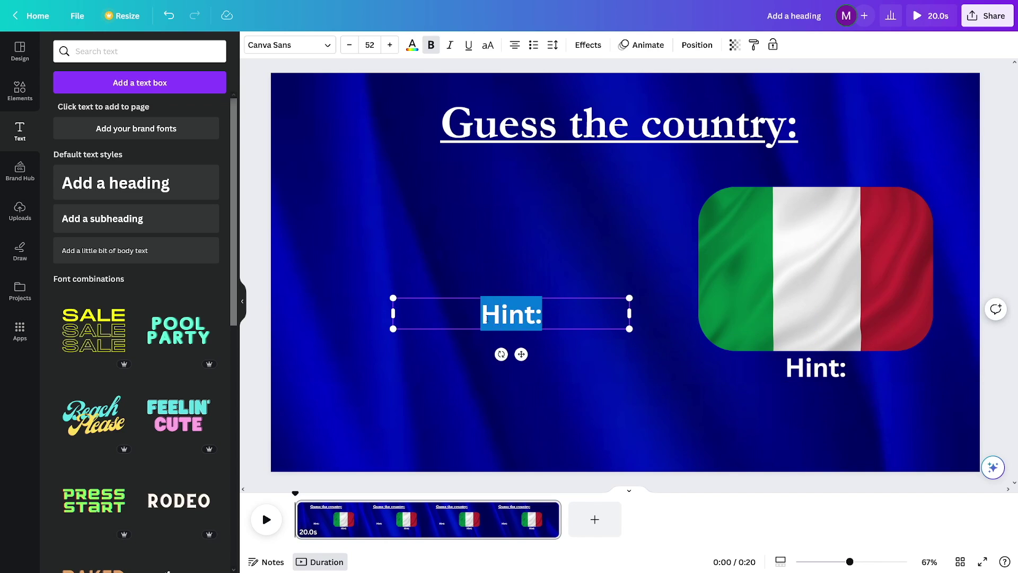
Step: Copy the hint 'Pizza' from the ChatGPT country table
{"action": "key", "text": "alt+Tab"}
{"action": "left_click", "coordinate": [600, 185]}
{"action": "left_click_drag", "start_coordinate": [606, 185], "coordinate": [620, 185]}
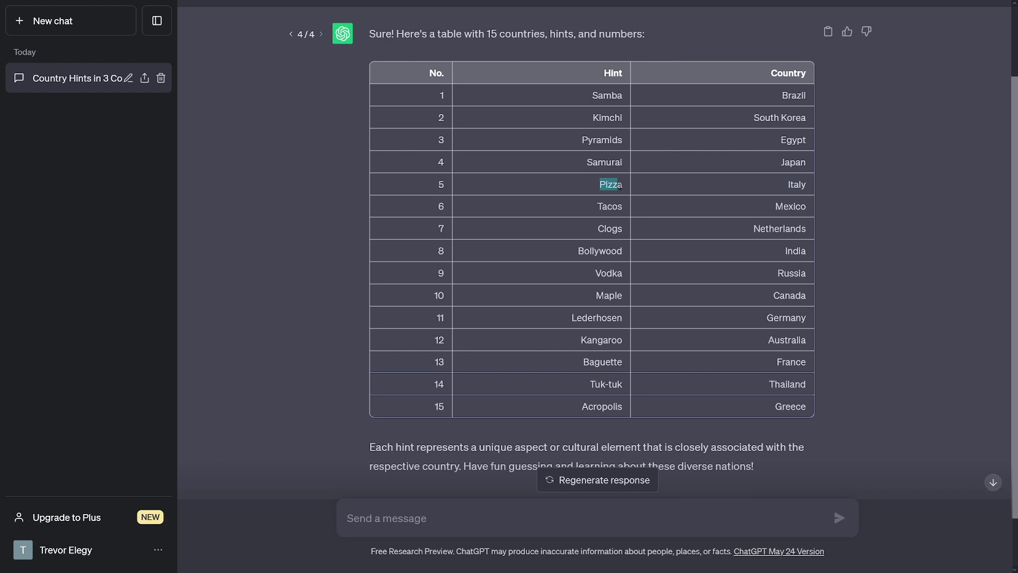
{"action": "right_click", "coordinate": [618, 185]}
{"action": "left_click", "coordinate": [636, 196]}
{"action": "key", "text": "alt+Tab"}
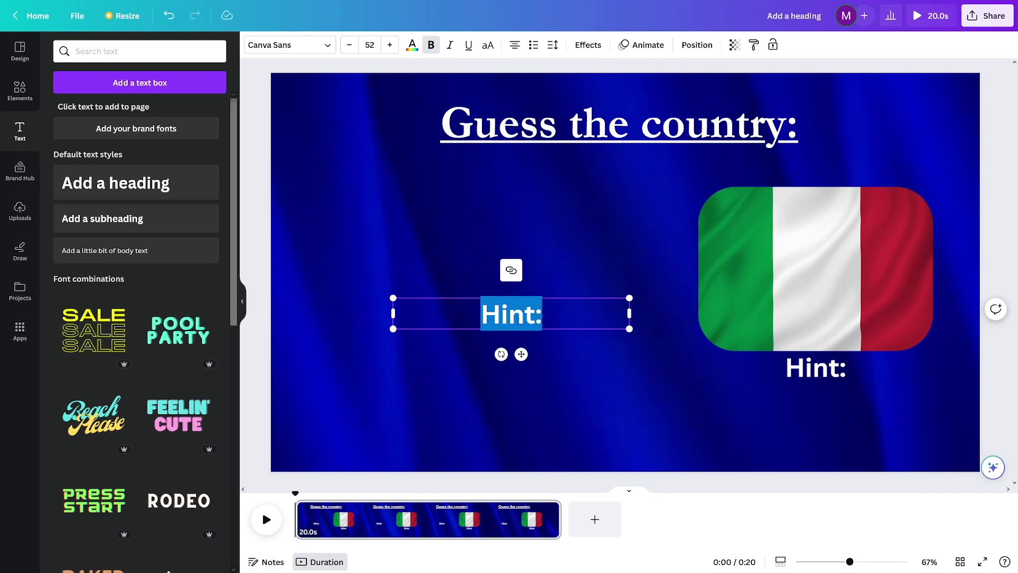
Step: Replace the duplicate with 'Pizza' and stack it at size 62 under 'Hint:' on the left
{"action": "key", "text": "ctrl+v"}
{"action": "left_click_drag", "start_coordinate": [781, 379], "coordinate": [381, 228]}
{"action": "left_click_drag", "start_coordinate": [504, 314], "coordinate": [402, 266]}
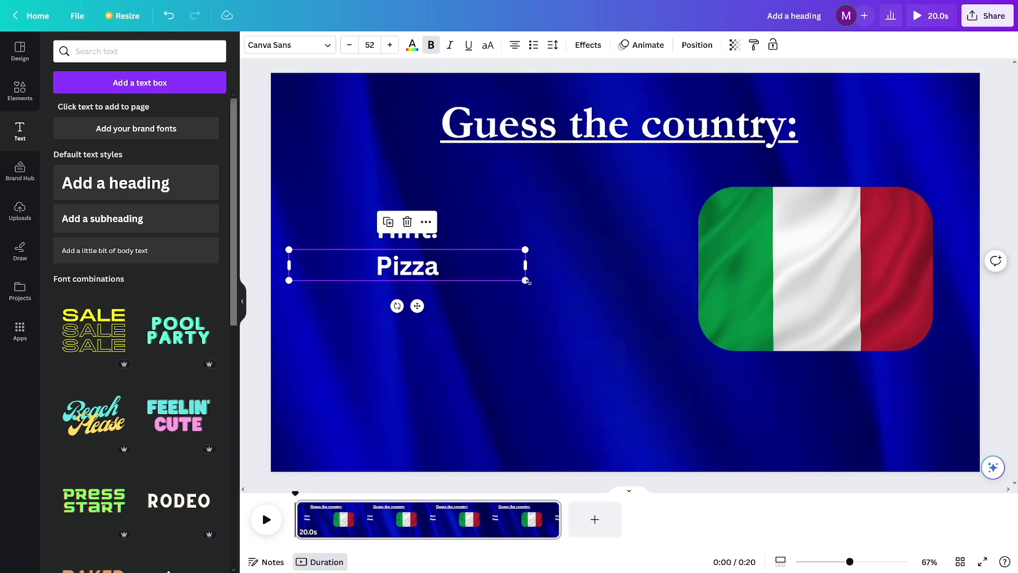
{"action": "left_click_drag", "start_coordinate": [529, 282], "coordinate": [567, 289]}
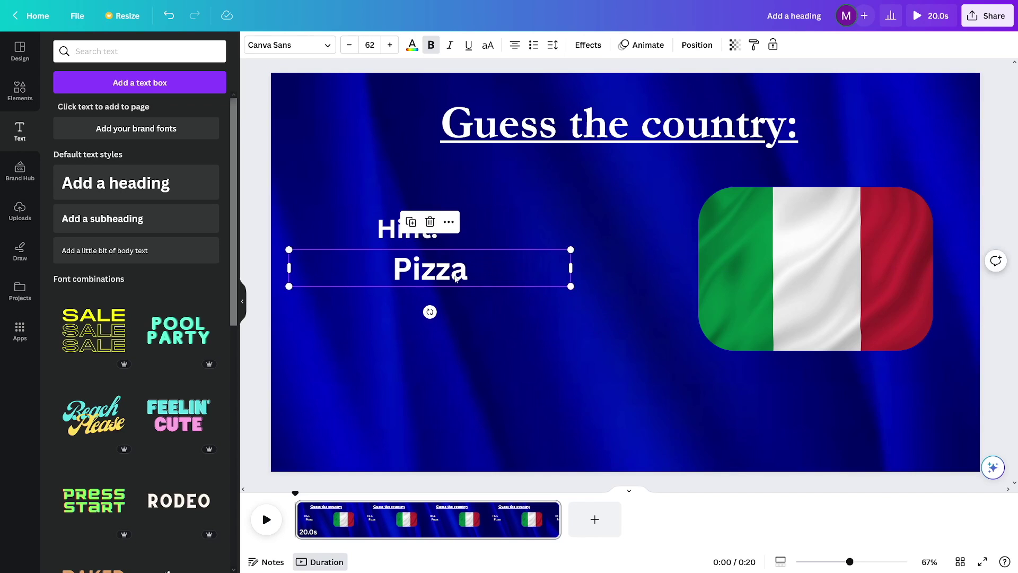
{"action": "left_click_drag", "start_coordinate": [456, 273], "coordinate": [439, 275]}
{"action": "left_click", "coordinate": [472, 248]}
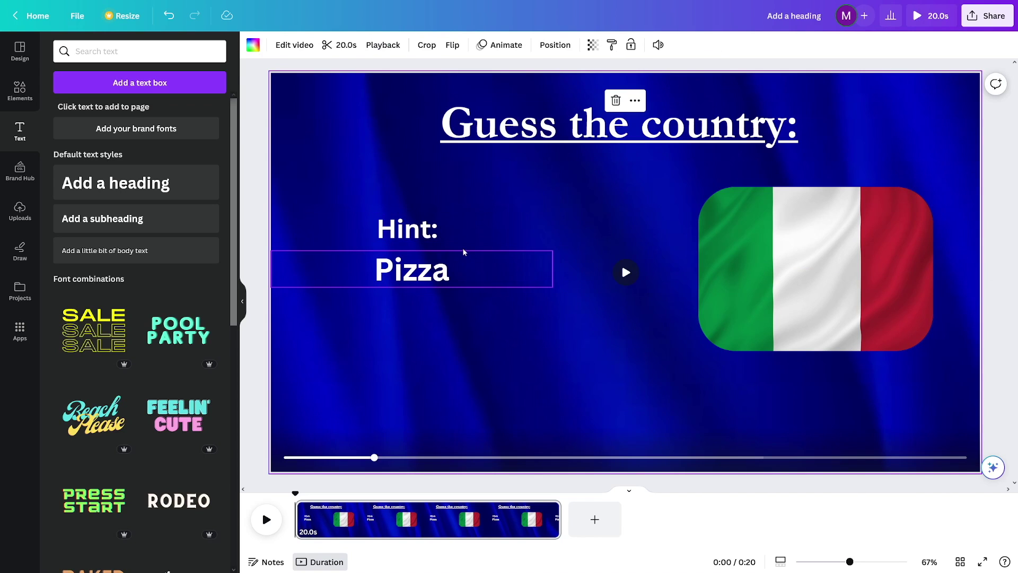
Step: Add a 214×214 yellow circle from Elements to the slide's top-left corner
{"action": "left_click", "coordinate": [25, 99]}
{"action": "left_click", "coordinate": [56, 52]}
{"action": "type", "text": "ci"}
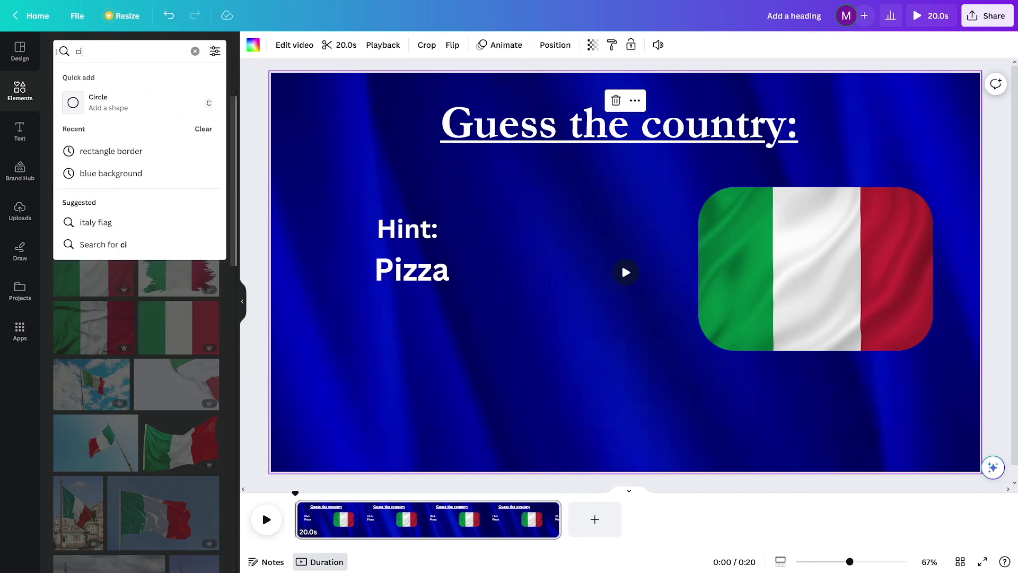
{"action": "type", "text": "rcxl"}
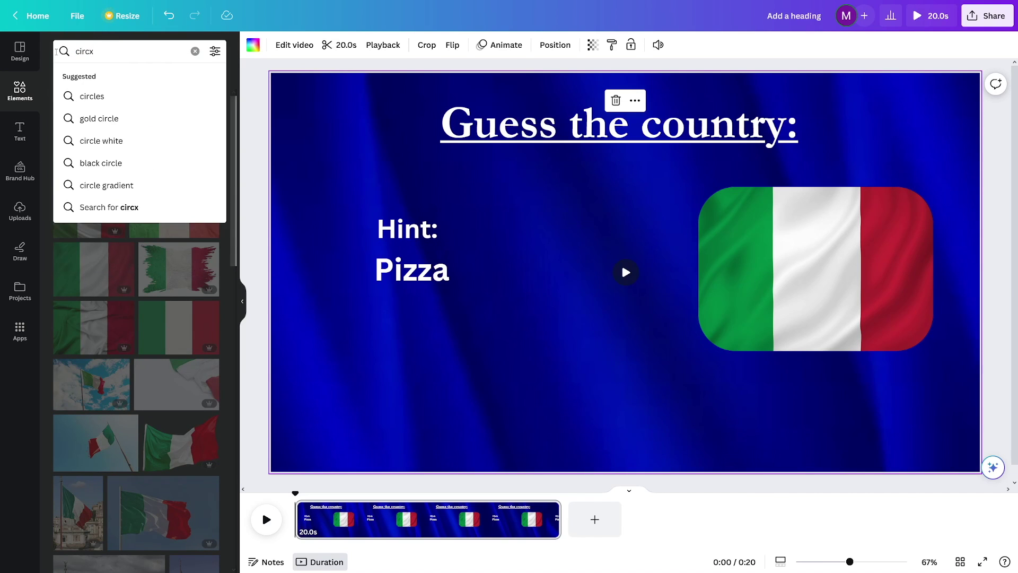
{"action": "key", "text": "BackSpace"}
{"action": "type", "text": "le"}
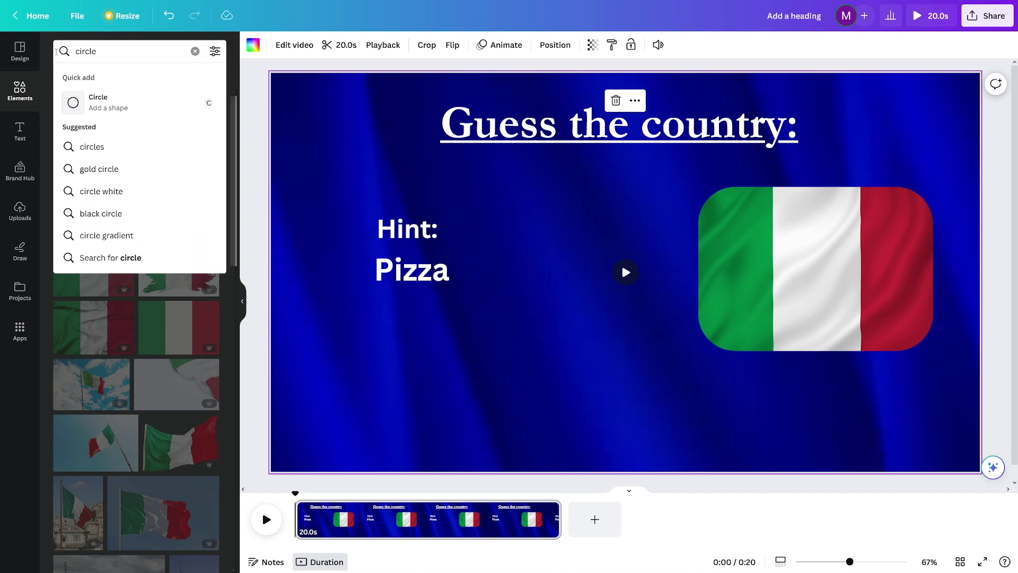
{"action": "left_click", "coordinate": [117, 108]}
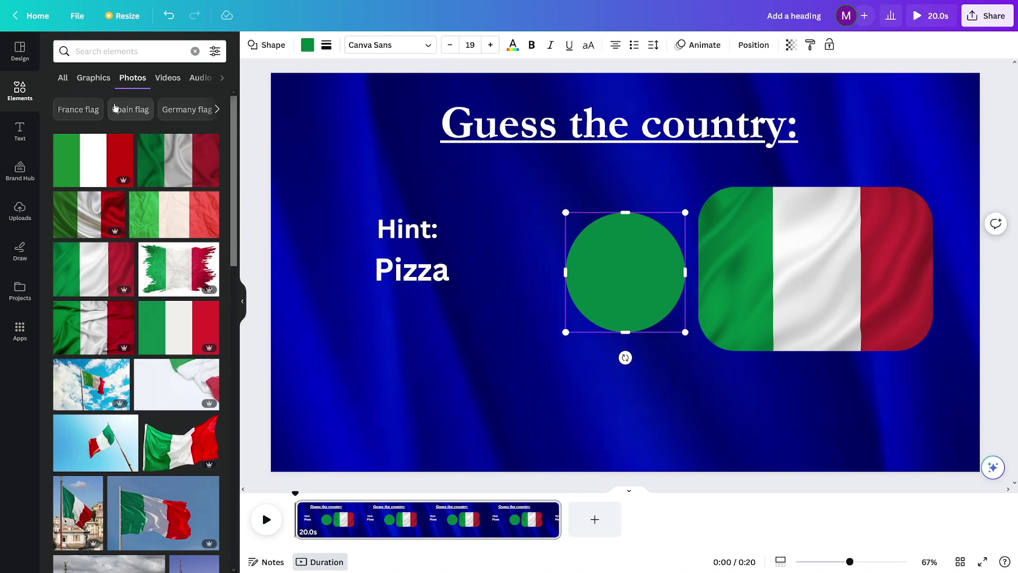
{"action": "left_click_drag", "start_coordinate": [600, 246], "coordinate": [331, 123]}
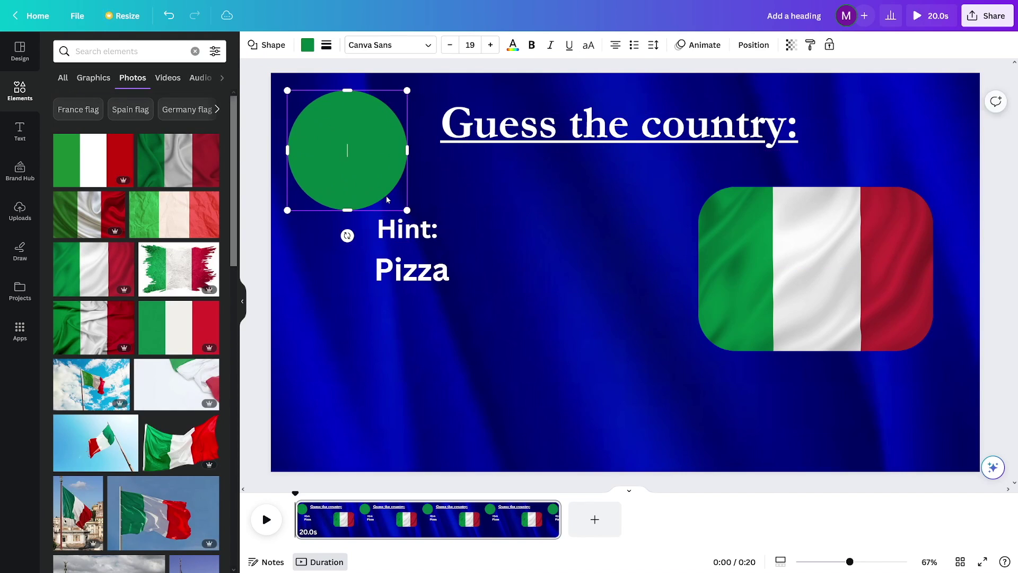
{"action": "left_click_drag", "start_coordinate": [409, 209], "coordinate": [365, 171]}
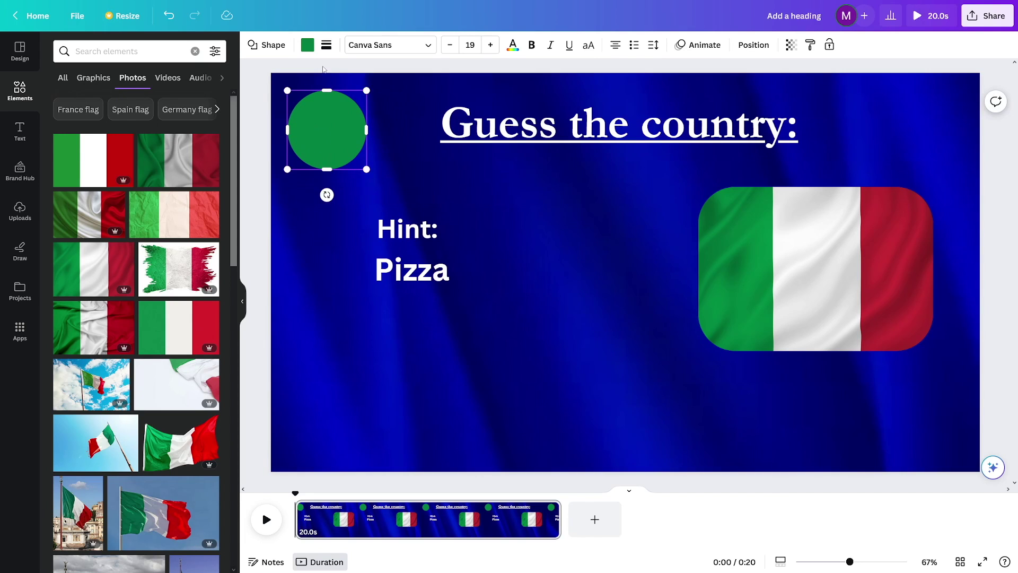
{"action": "left_click", "coordinate": [308, 45]}
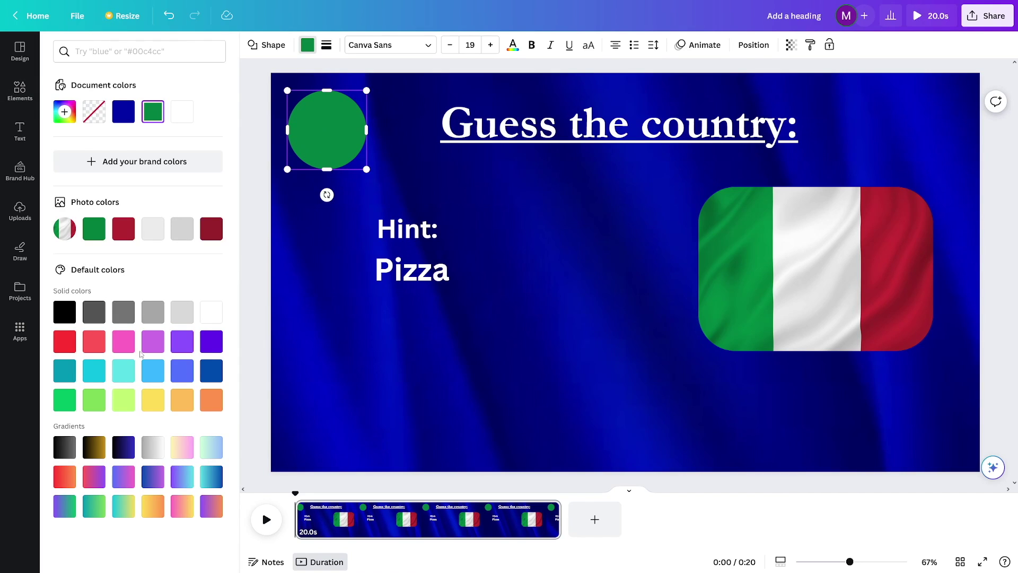
{"action": "left_click", "coordinate": [160, 405]}
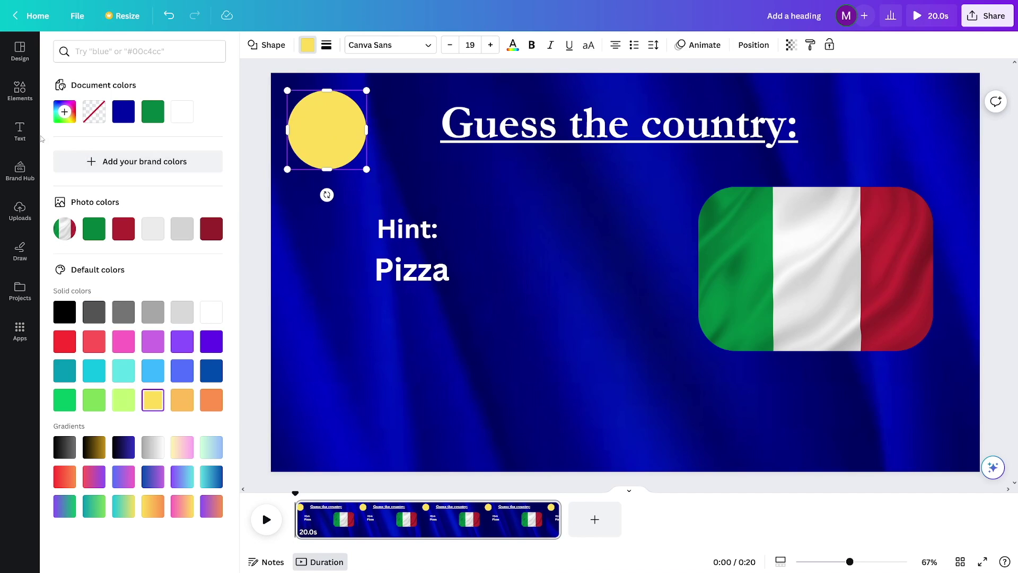
{"action": "left_click", "coordinate": [20, 130]}
Step: Add a '15' subheading centred in the yellow circle, coloured the flag's red
{"action": "left_click", "coordinate": [123, 220]}
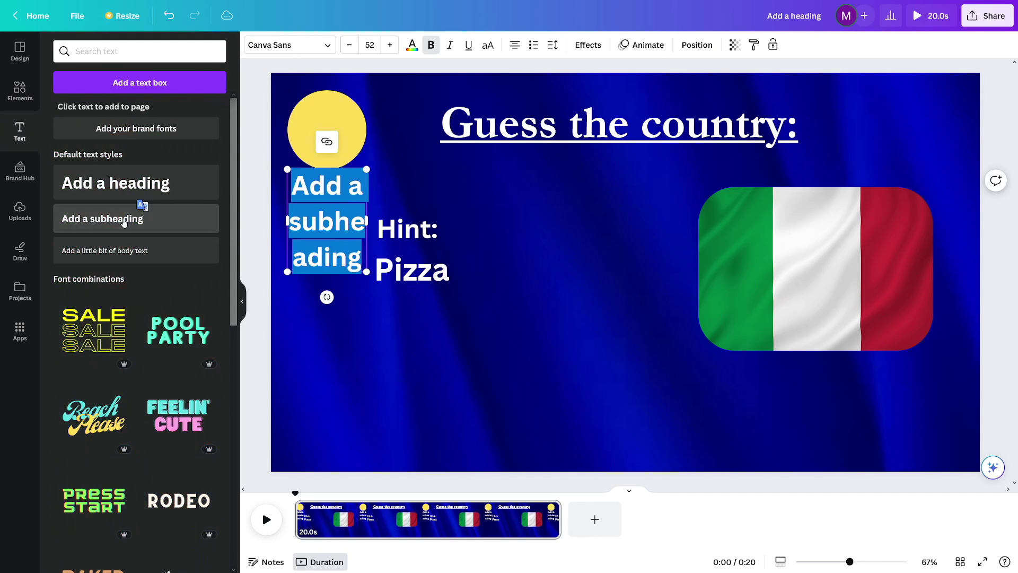
{"action": "type", "text": "1"}
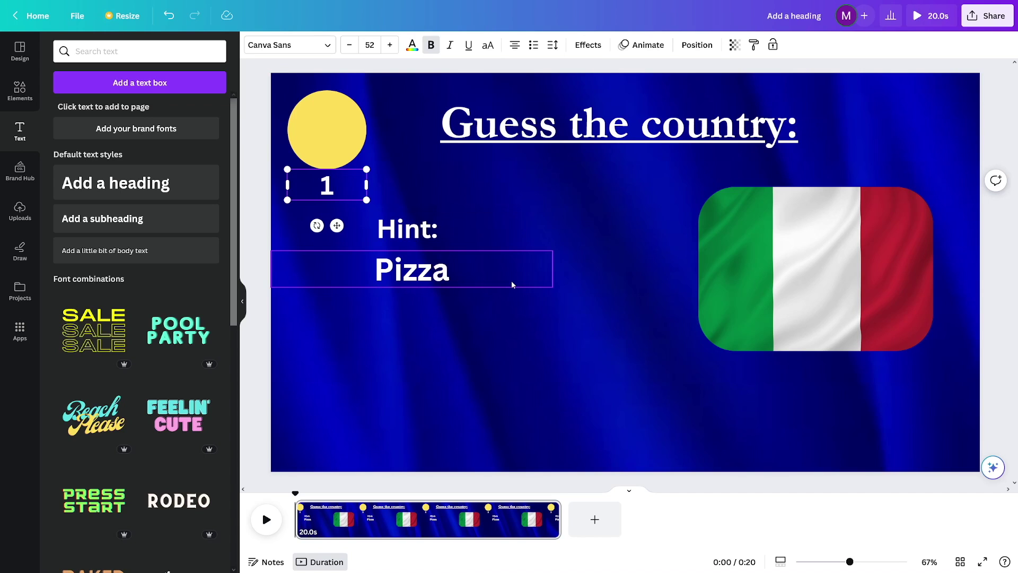
{"action": "type", "text": "5"}
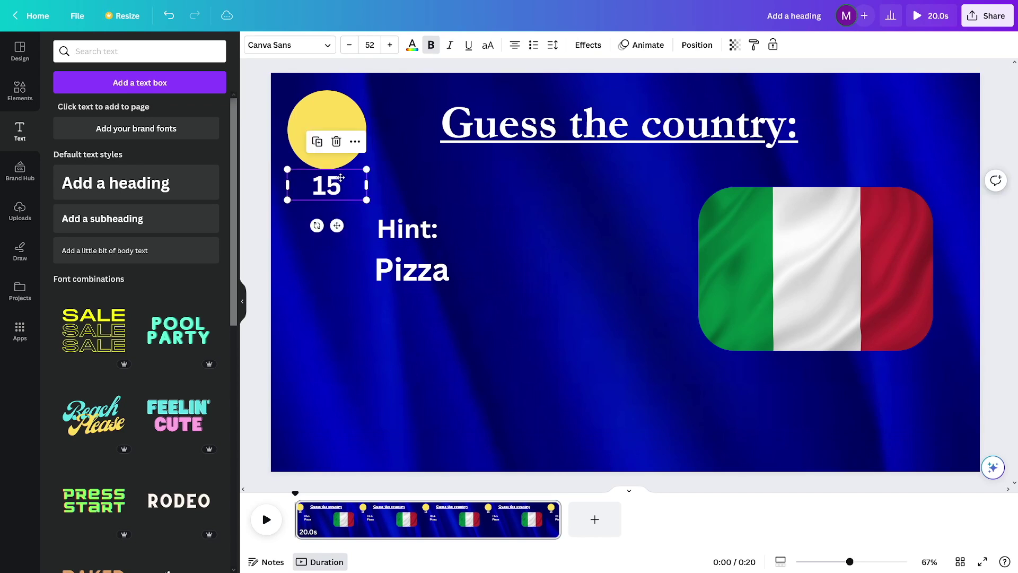
{"action": "left_click_drag", "start_coordinate": [341, 178], "coordinate": [341, 123]}
{"action": "left_click", "coordinate": [424, 181]}
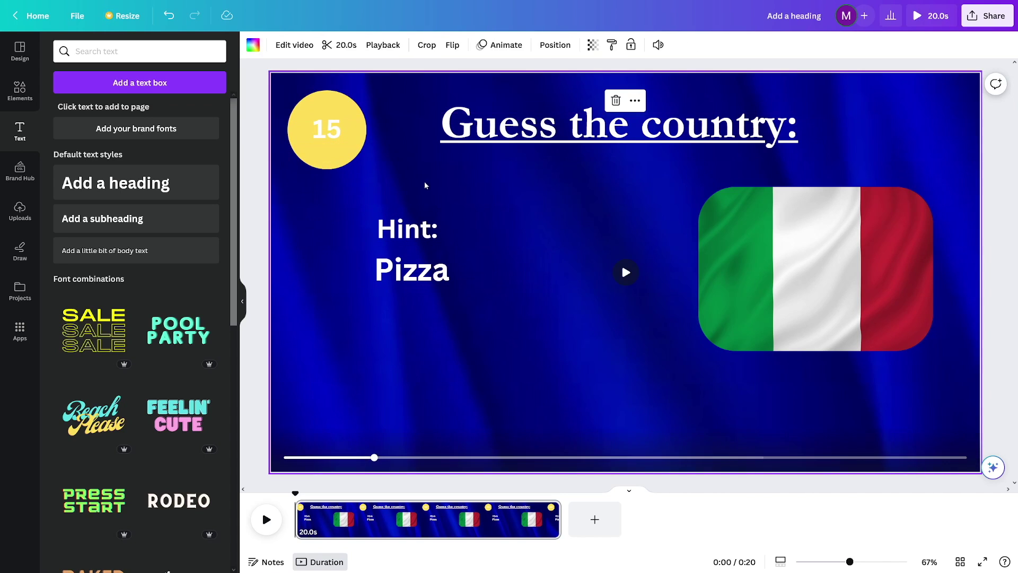
{"action": "left_click_drag", "start_coordinate": [344, 160], "coordinate": [344, 162]}
{"action": "left_click", "coordinate": [336, 140]}
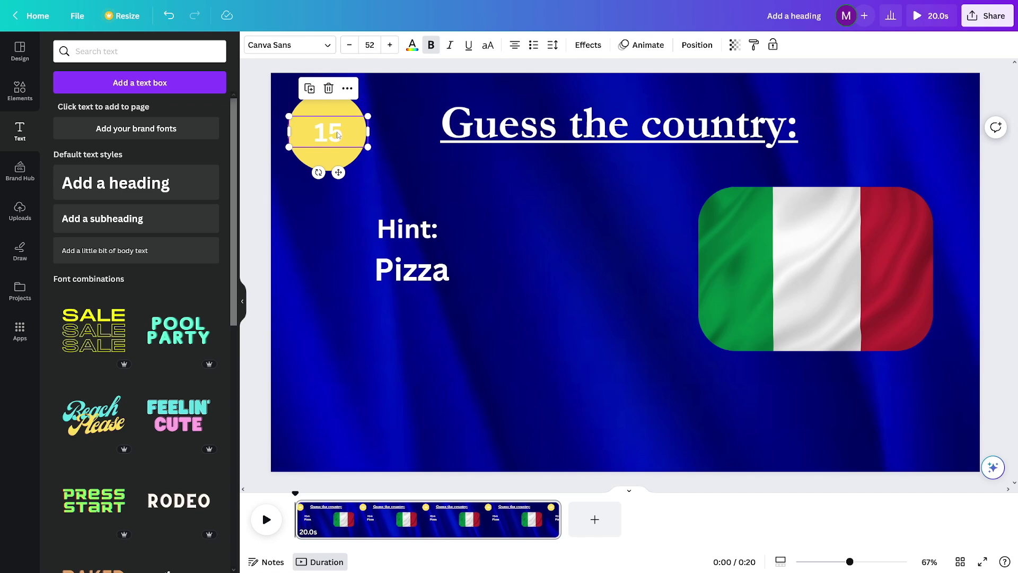
{"action": "left_click", "coordinate": [413, 47]}
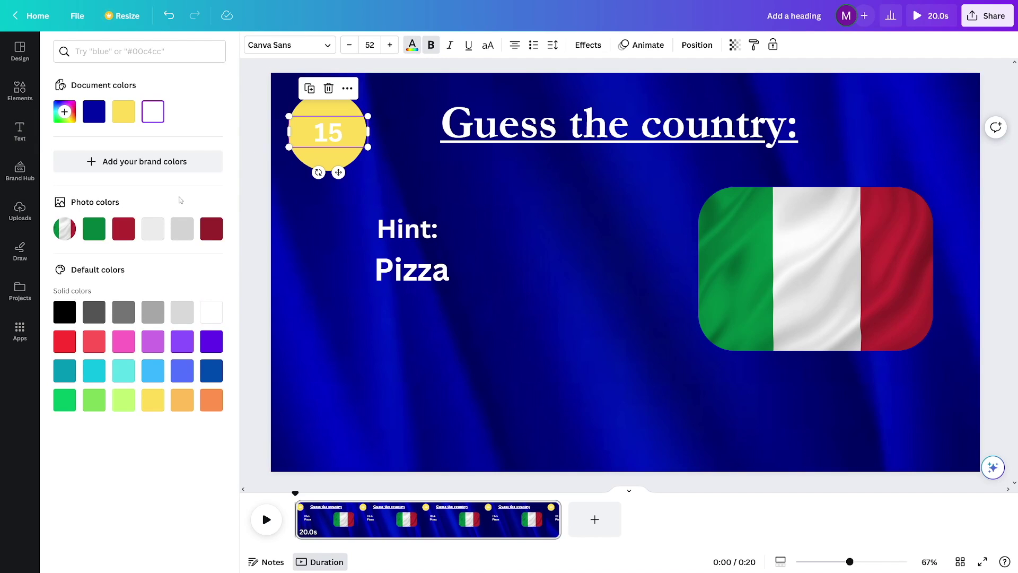
{"action": "left_click", "coordinate": [130, 231]}
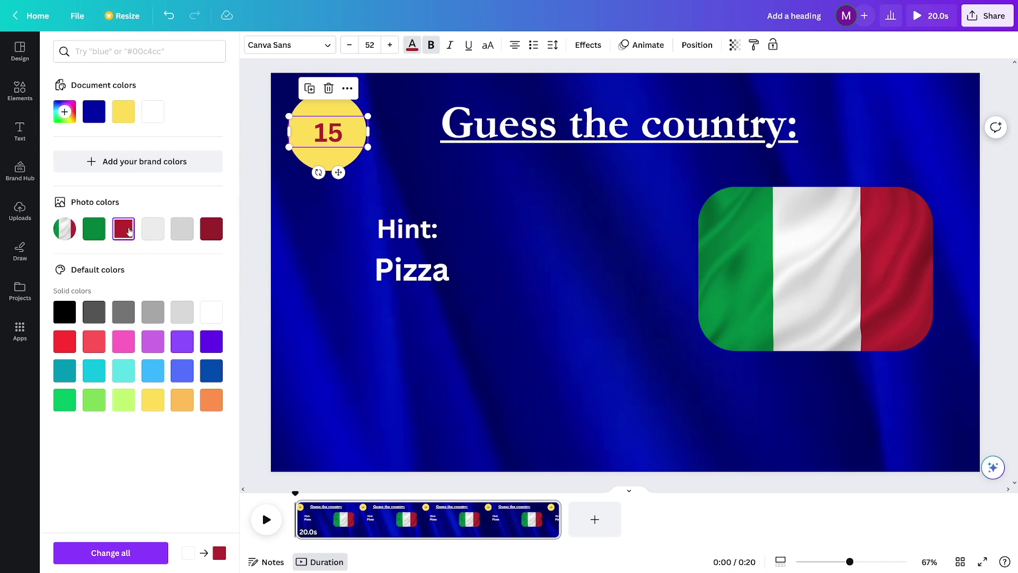
Step: Add an 'Italy' heading at size 179 near the bottom centre of the slide
{"action": "left_click", "coordinate": [623, 347]}
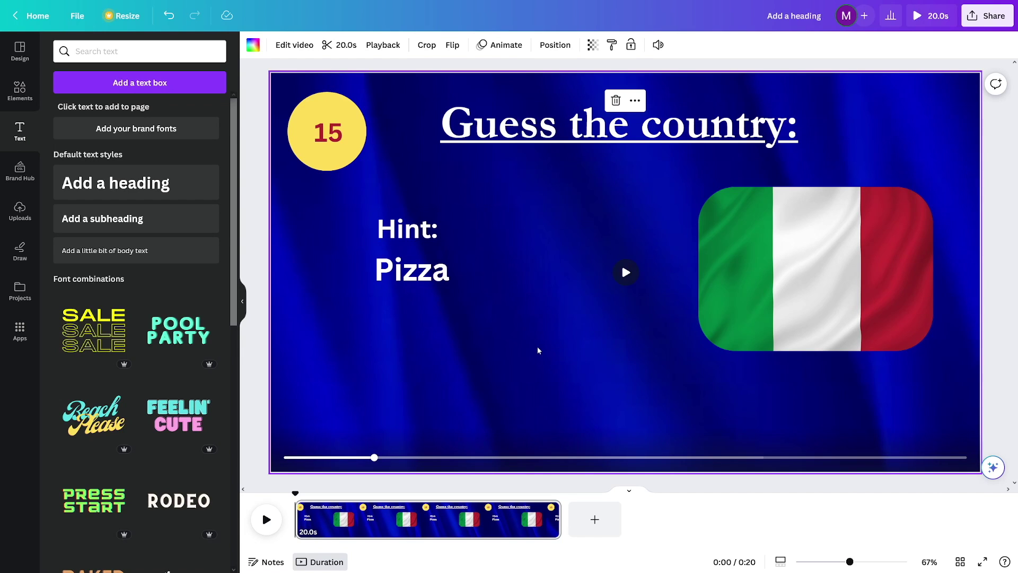
{"action": "left_click", "coordinate": [144, 190]}
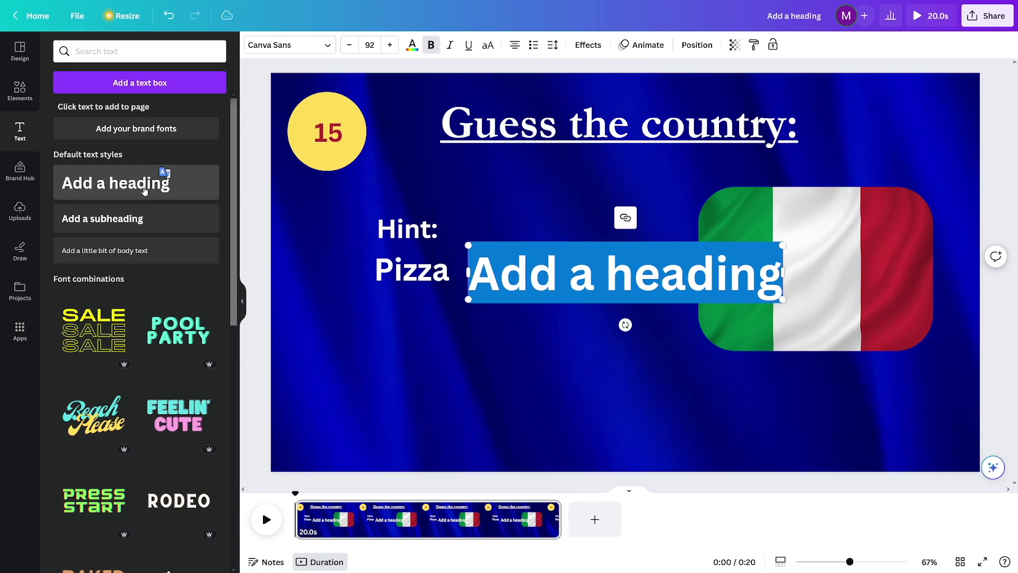
{"action": "type", "text": "Italy"}
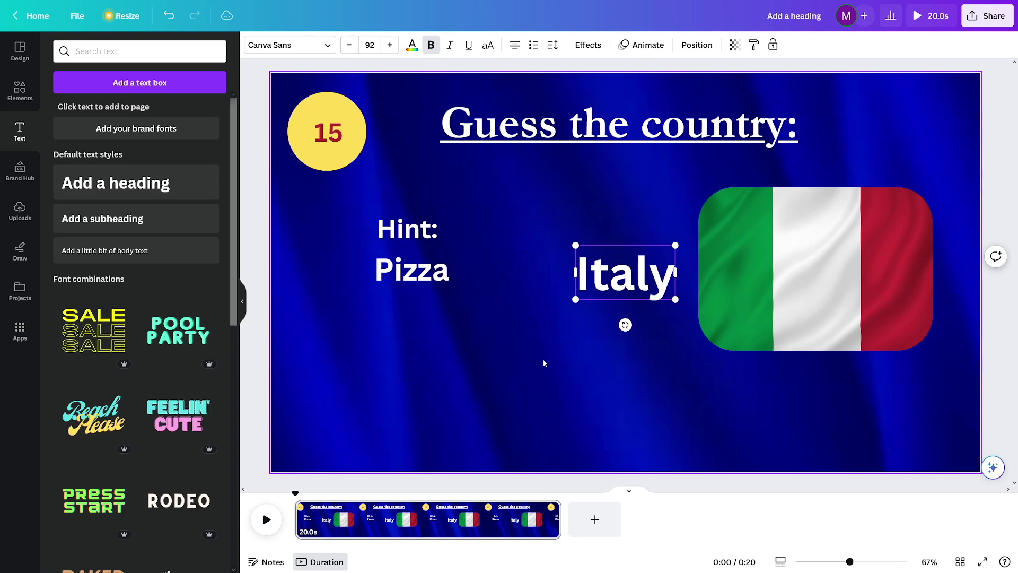
{"action": "left_click", "coordinate": [621, 362]}
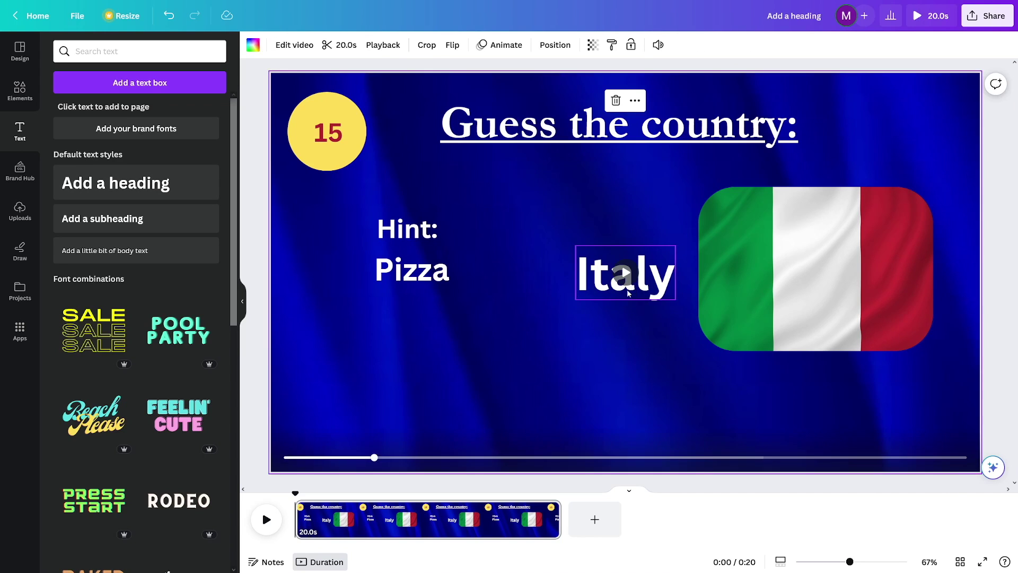
{"action": "left_click_drag", "start_coordinate": [626, 289], "coordinate": [624, 401]}
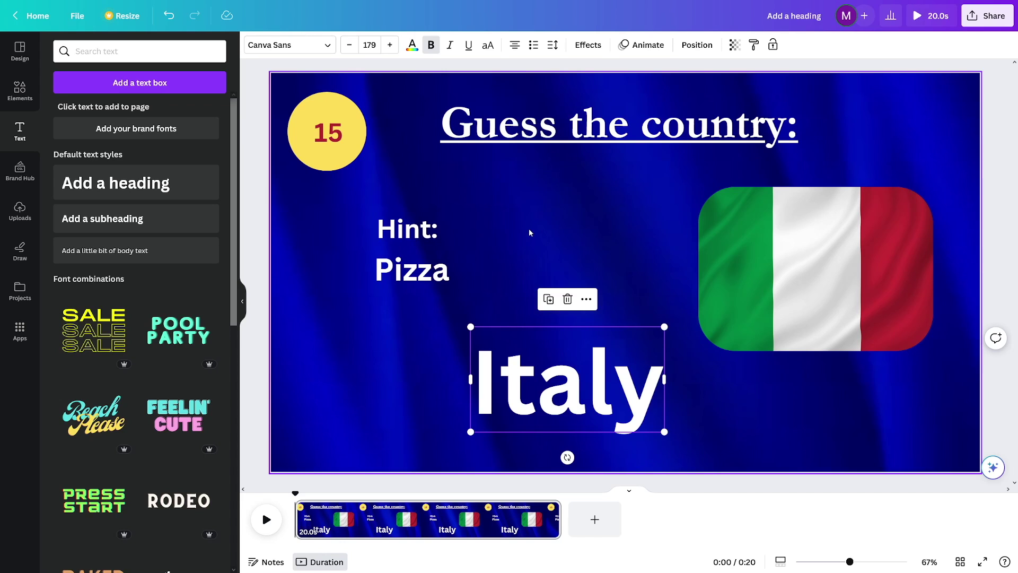
Step: Delay the 'Hint:' and 'Pizza' texts to appear slightly later in the timeline
{"action": "left_click", "coordinate": [554, 131]}
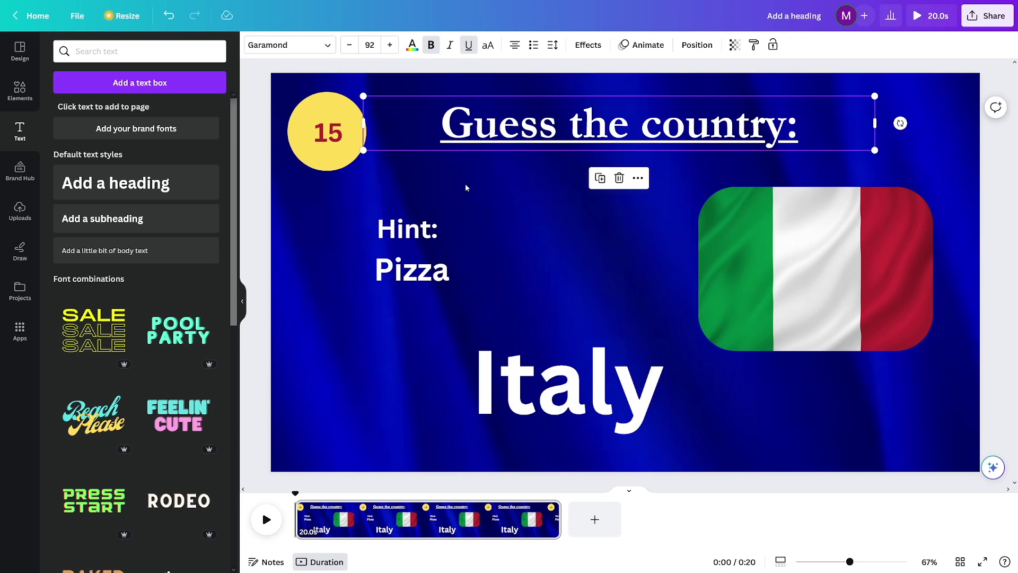
{"action": "left_click", "coordinate": [419, 234]}
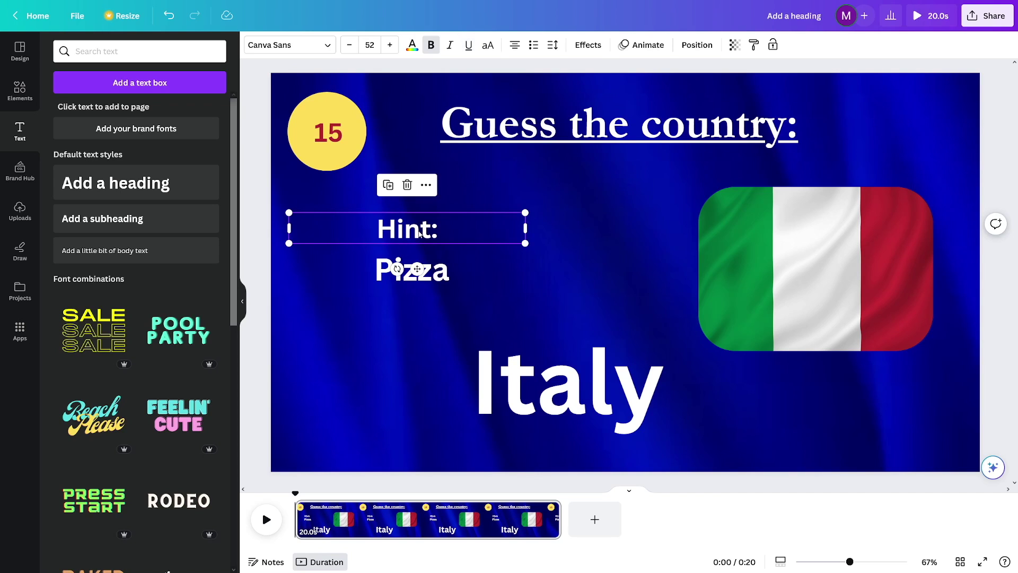
{"action": "left_click", "coordinate": [442, 268], "text": "shift"}
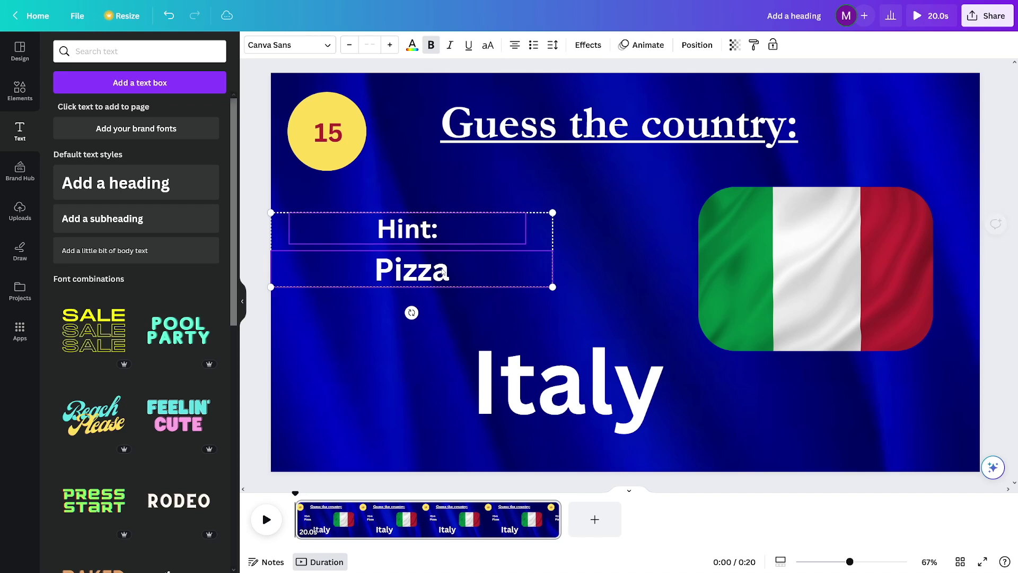
{"action": "right_click", "coordinate": [432, 271]}
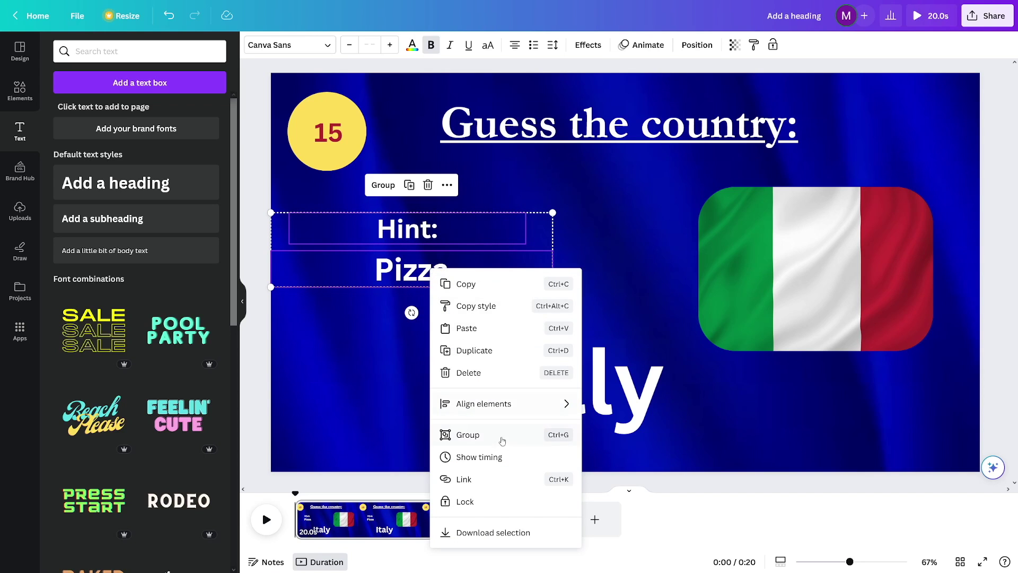
{"action": "left_click", "coordinate": [493, 456]}
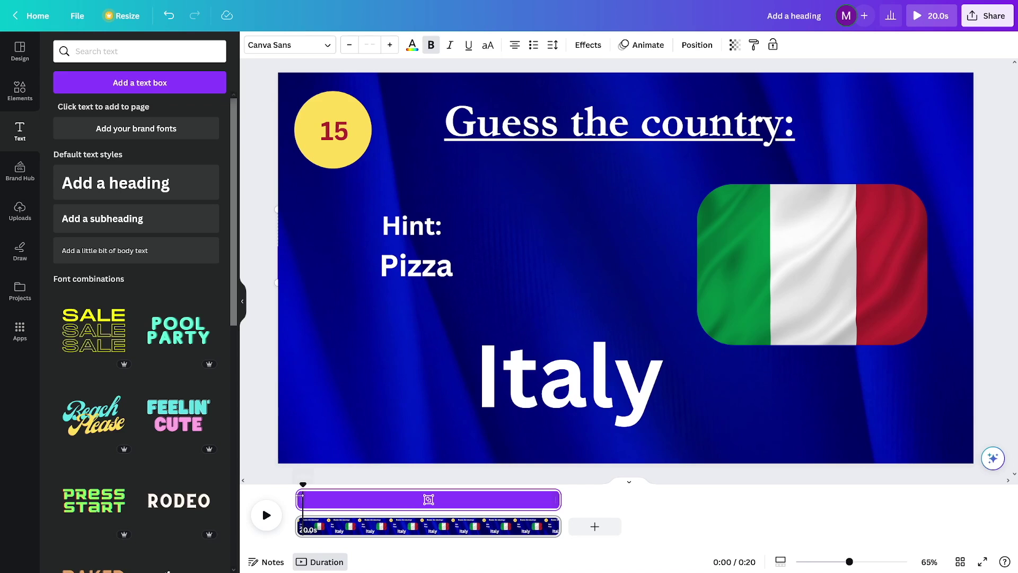
{"action": "left_click_drag", "start_coordinate": [300, 499], "coordinate": [303, 498]}
Step: Trim the Italy answer to start around 15 seconds and rewind the preview to 0:00
{"action": "left_click", "coordinate": [575, 380]}
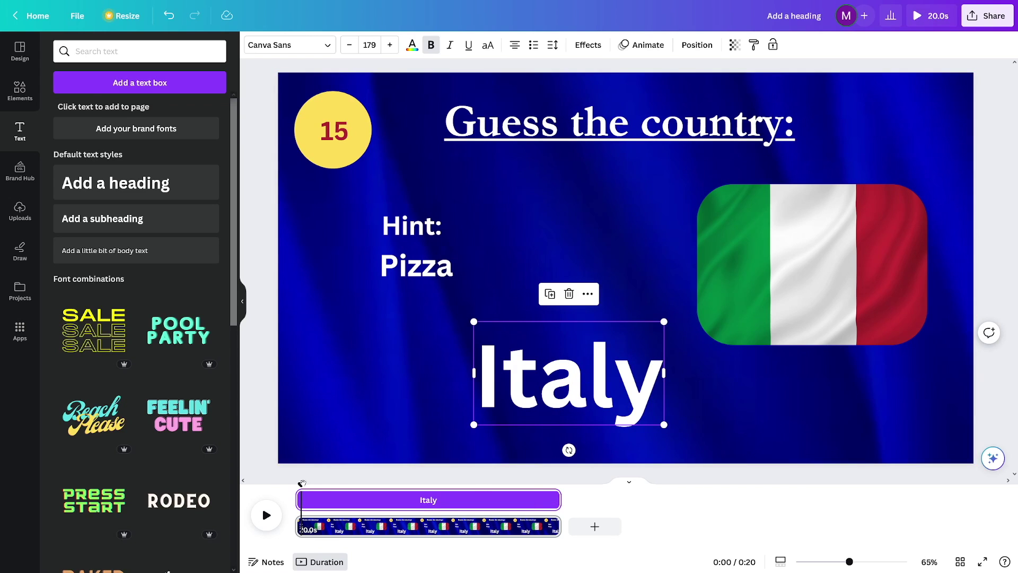
{"action": "left_click_drag", "start_coordinate": [300, 482], "coordinate": [522, 482]}
{"action": "left_click_drag", "start_coordinate": [297, 500], "coordinate": [525, 501]}
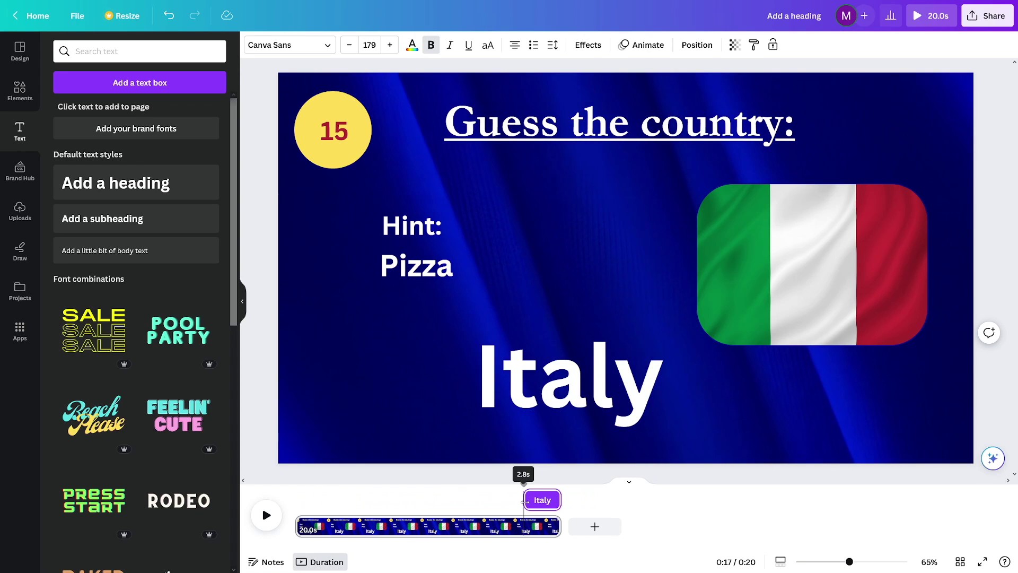
{"action": "left_click_drag", "start_coordinate": [525, 501], "coordinate": [503, 501]}
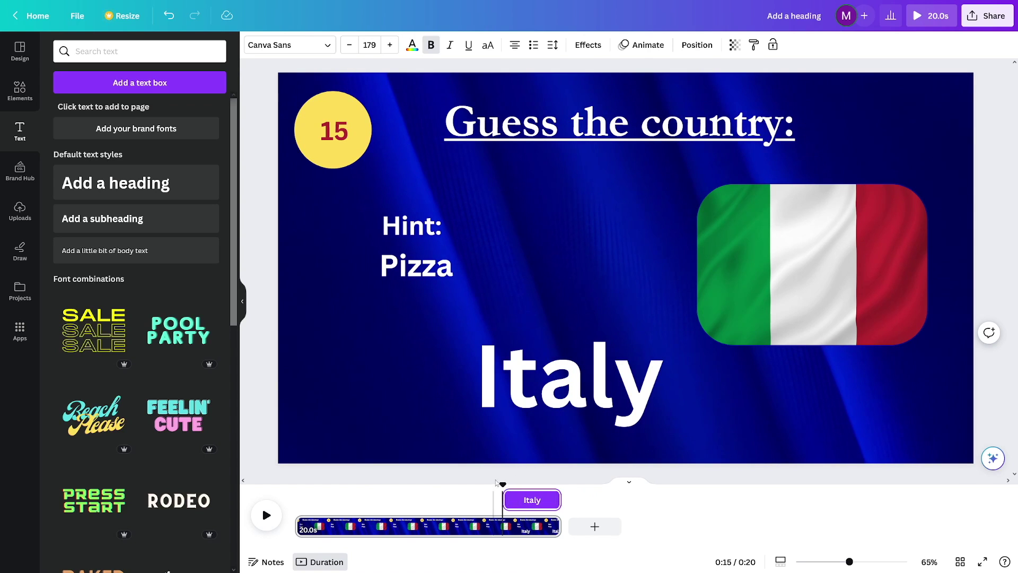
{"action": "key", "text": "Tab"}
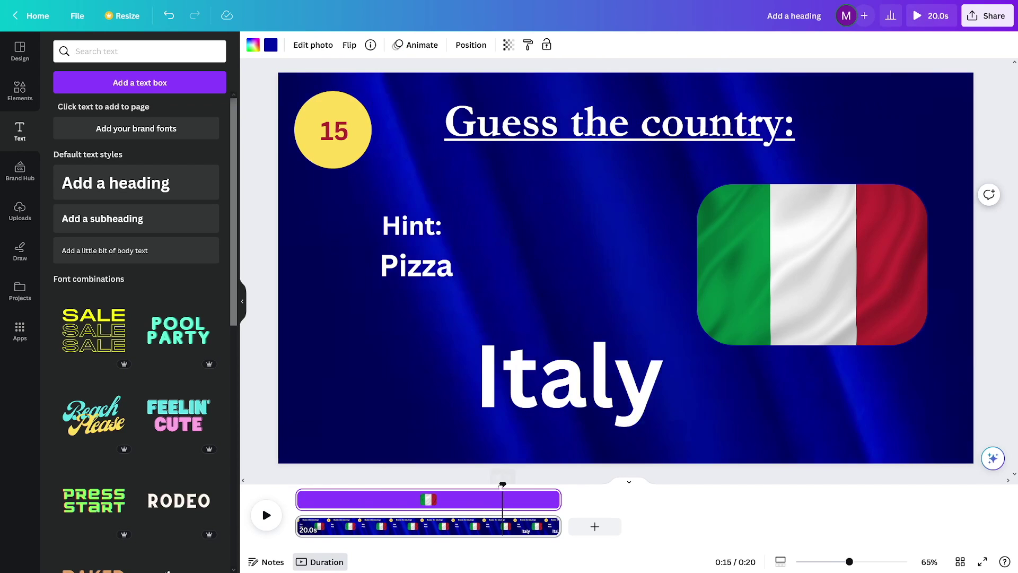
{"action": "mouse_move", "coordinate": [501, 485]}
{"action": "left_mouse_down"}
{"action": "mouse_move", "coordinate": [303, 484]}
{"action": "mouse_move", "coordinate": [304, 498]}
{"action": "mouse_move", "coordinate": [298, 483]}
{"action": "mouse_move", "coordinate": [283, 502]}
{"action": "left_mouse_up"}
{"action": "left_click", "coordinate": [531, 136]}
{"action": "left_click", "coordinate": [267, 514]}
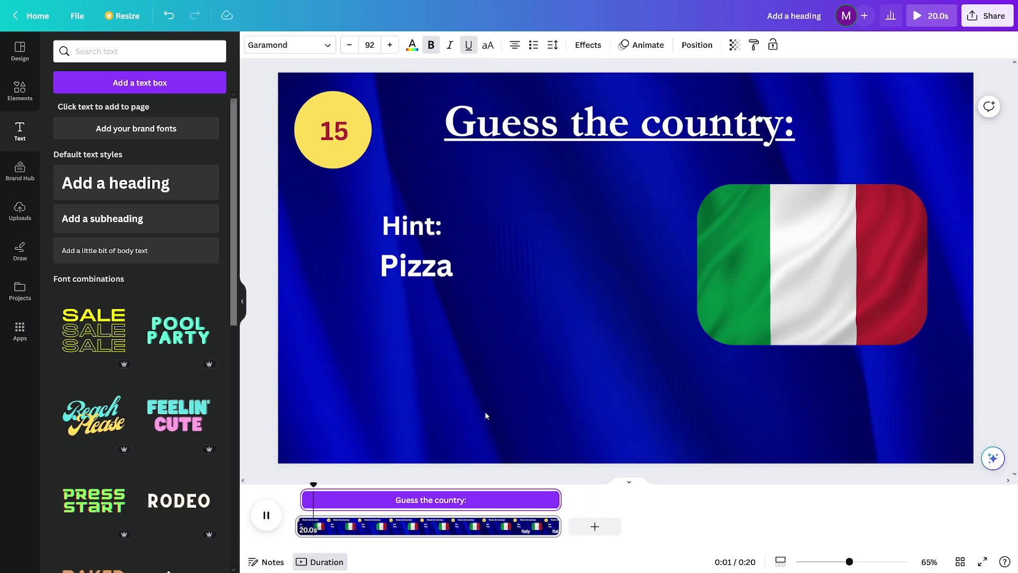
{"action": "left_click", "coordinate": [502, 484]}
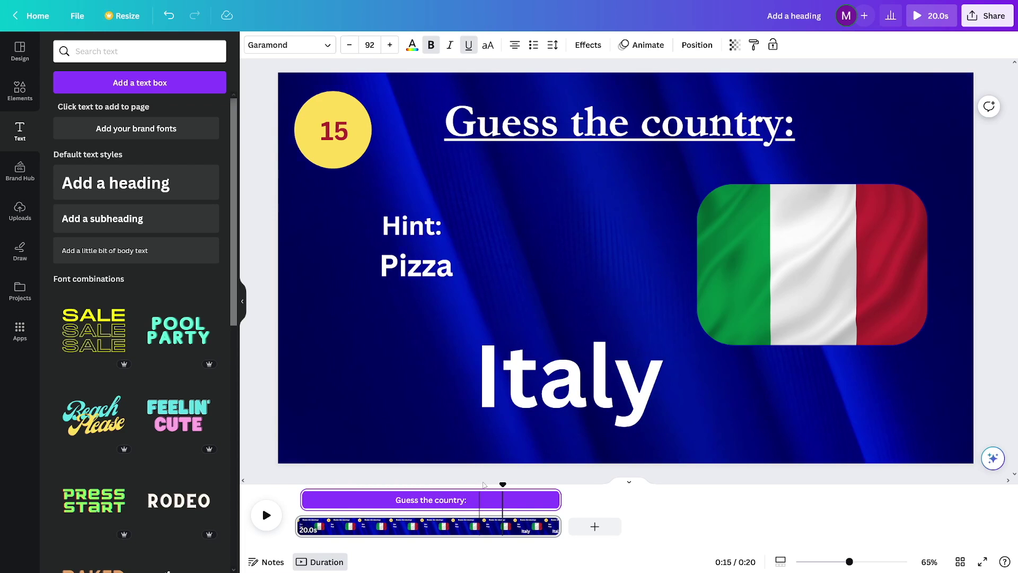
{"action": "left_click", "coordinate": [480, 488]}
{"action": "left_click", "coordinate": [480, 484]}
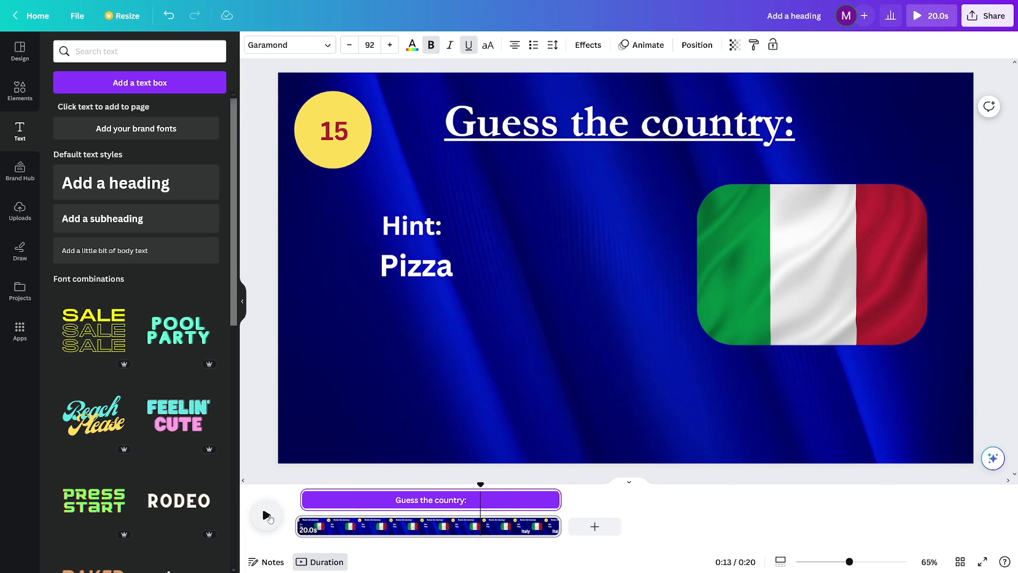
{"action": "key", "text": "space"}
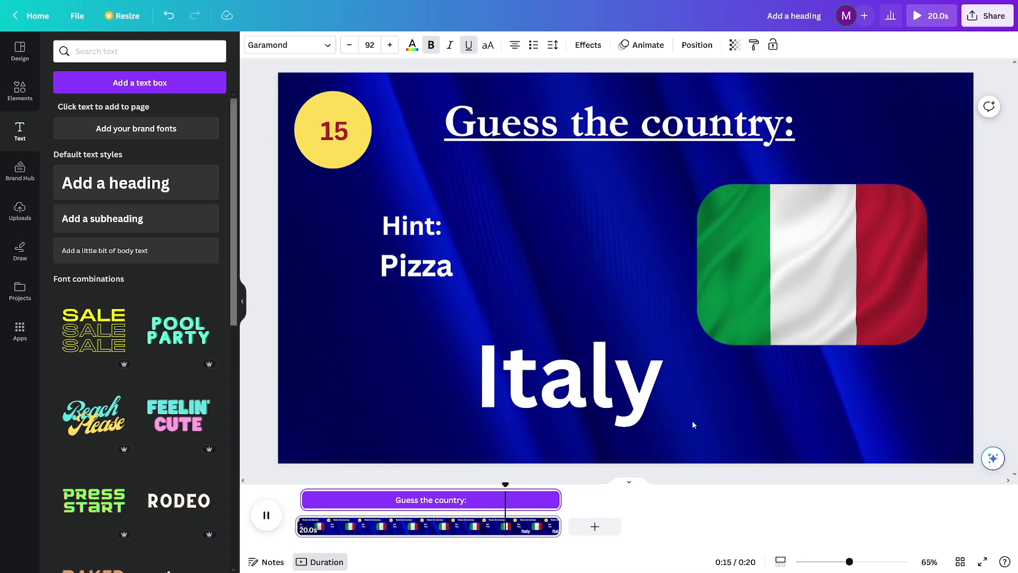
{"action": "left_click", "coordinate": [269, 515]}
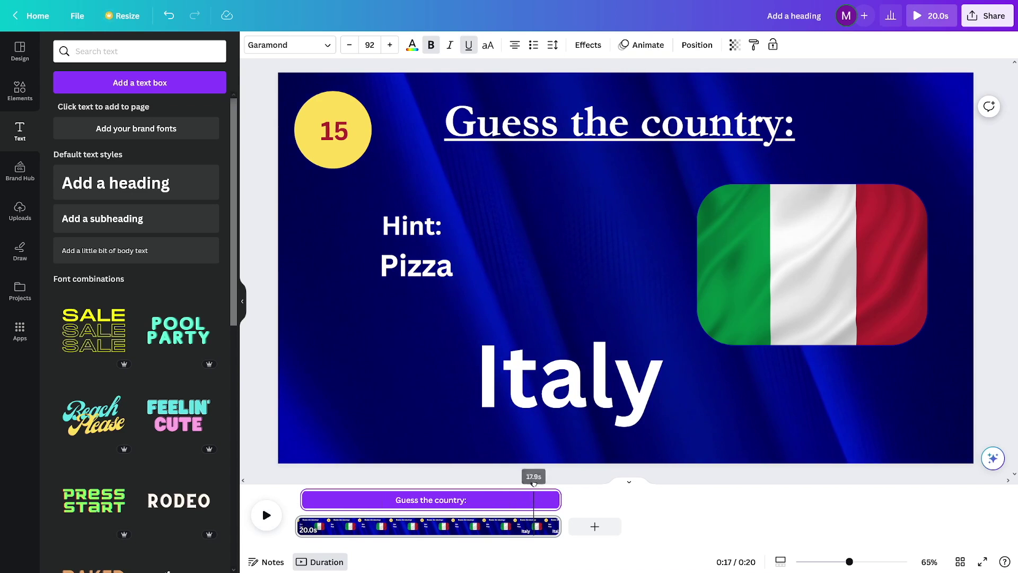
{"action": "left_click_drag", "start_coordinate": [534, 481], "coordinate": [338, 480]}
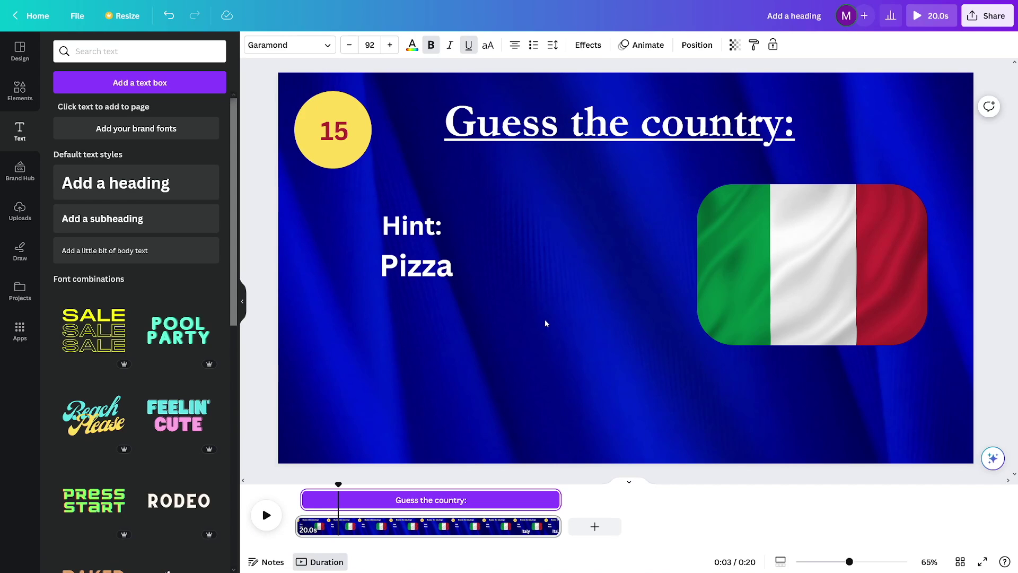
Step: Apply the Fade animation to the title and to the Hint and Pizza texts
{"action": "left_click", "coordinate": [595, 134]}
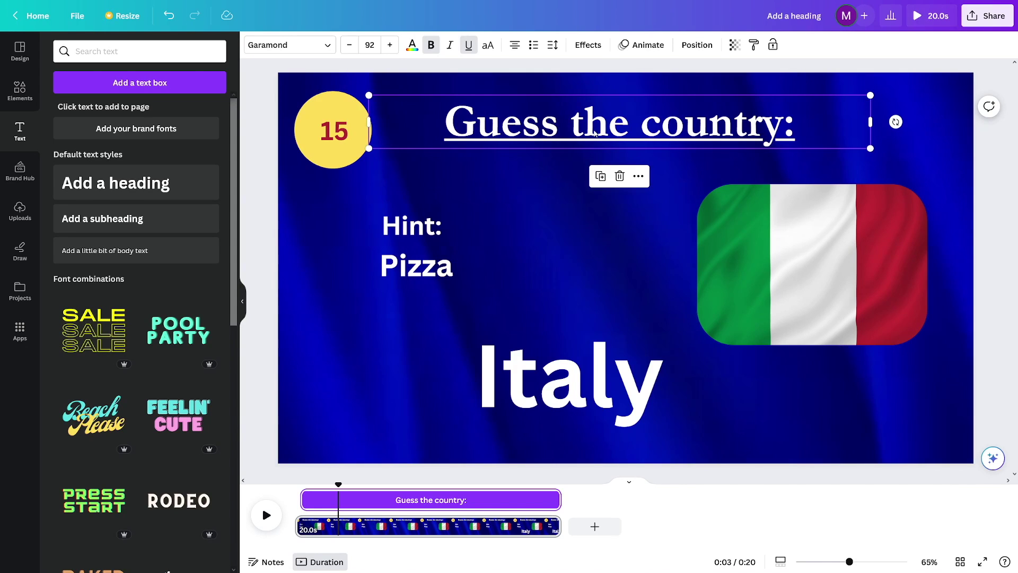
{"action": "left_click", "coordinate": [644, 45]}
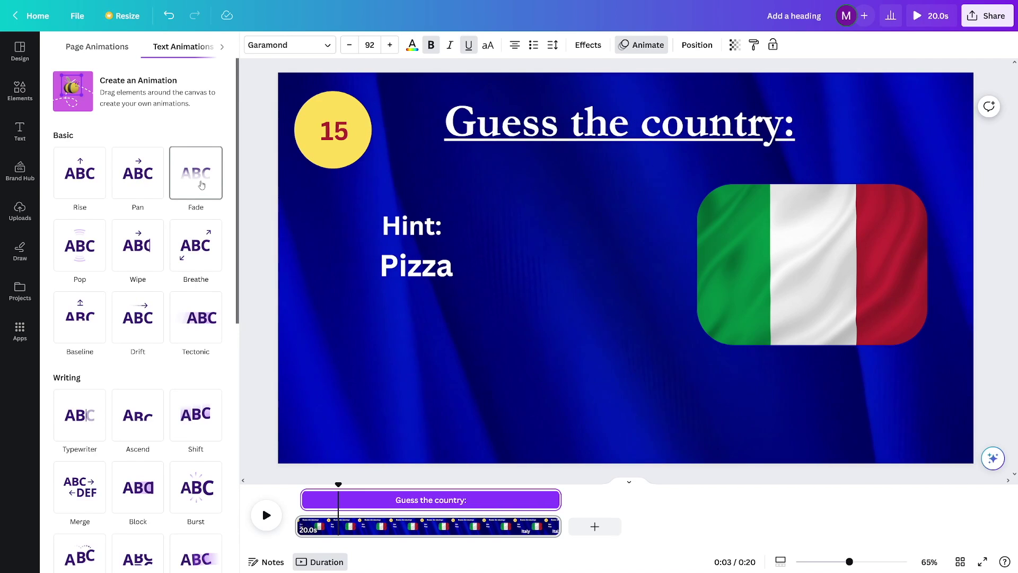
{"action": "left_click", "coordinate": [202, 185]}
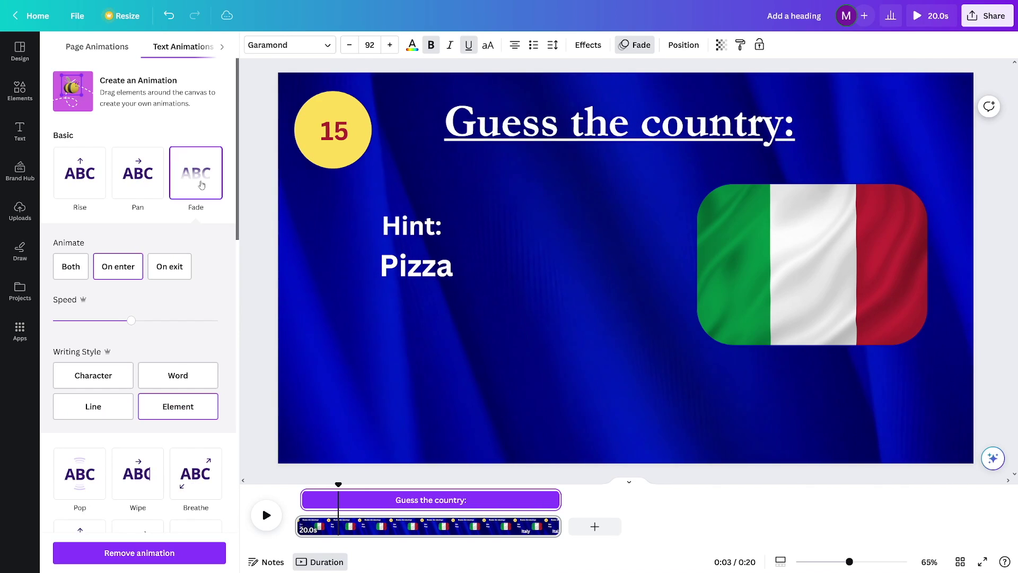
{"action": "left_click", "coordinate": [418, 234]}
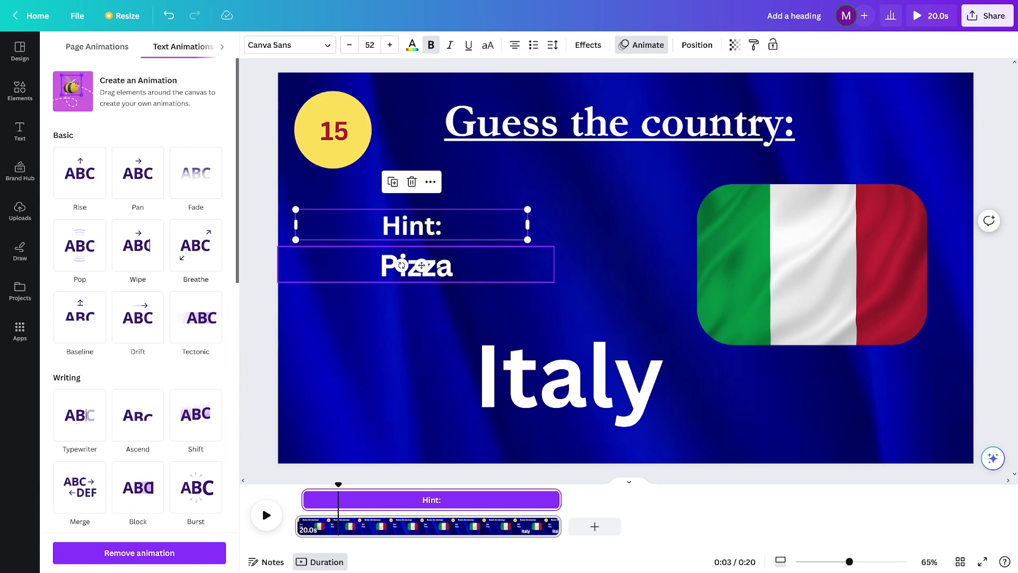
{"action": "left_click", "coordinate": [416, 265], "text": "shift"}
{"action": "left_click", "coordinate": [200, 180]}
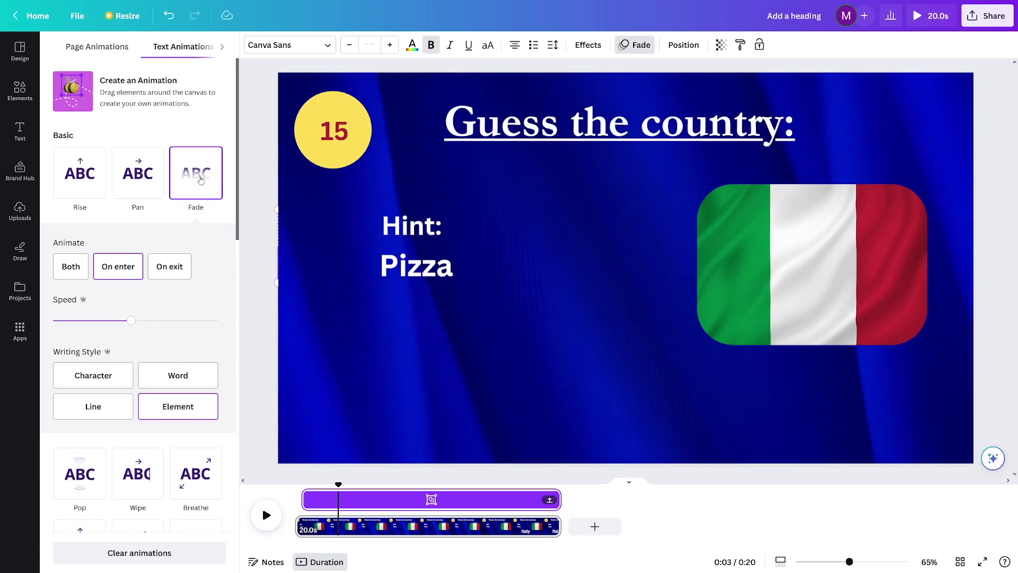
Step: Give the Italy flag a Pop animation and the Italy answer a Burst animation
{"action": "left_click", "coordinate": [777, 262]}
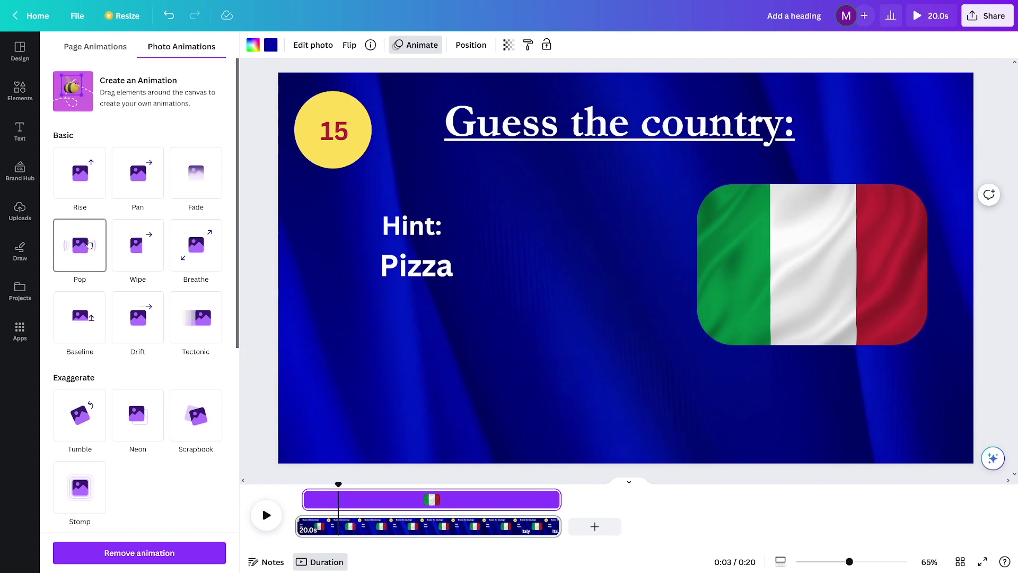
{"action": "left_click", "coordinate": [88, 251]}
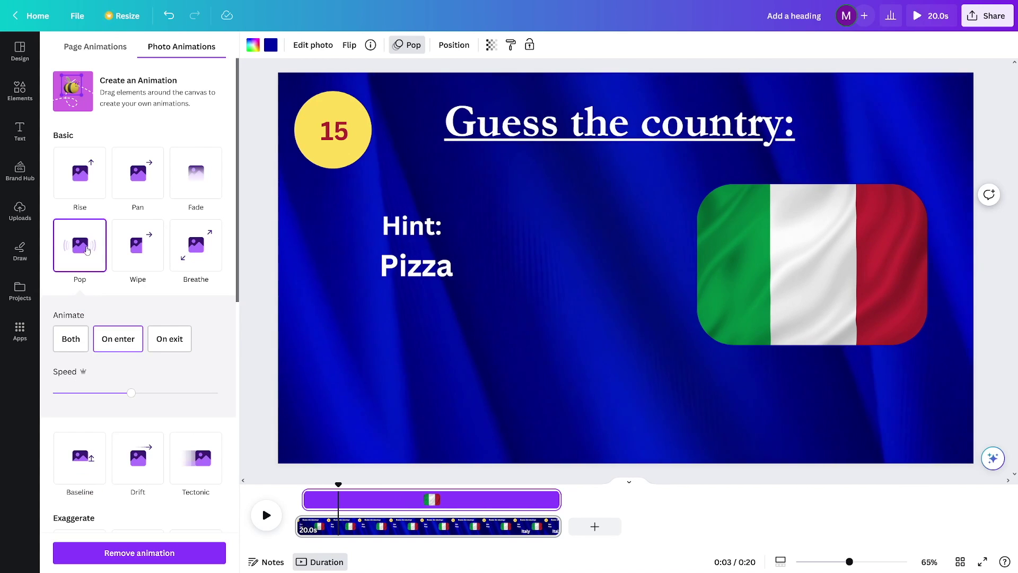
{"action": "left_click_drag", "start_coordinate": [338, 484], "coordinate": [509, 483]}
{"action": "left_click", "coordinate": [571, 390]}
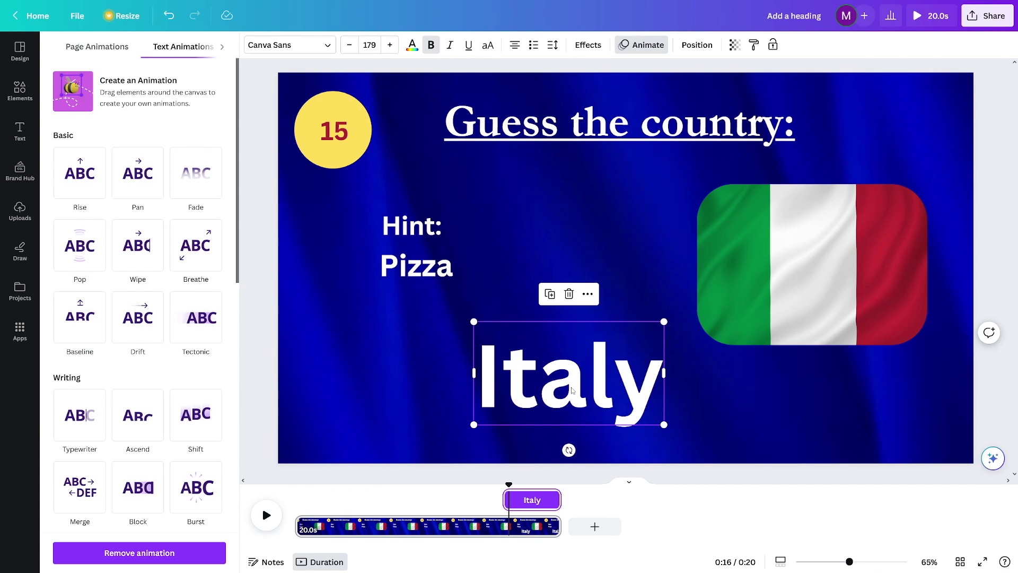
{"action": "scroll", "coordinate": [194, 307], "scroll_direction": "down", "scroll_amount": 2}
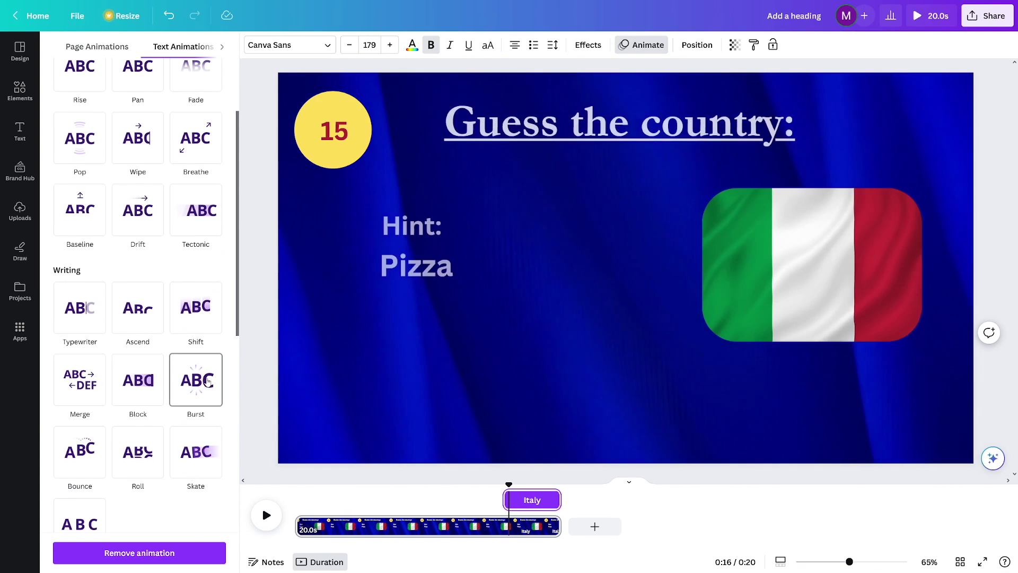
{"action": "left_click", "coordinate": [208, 381]}
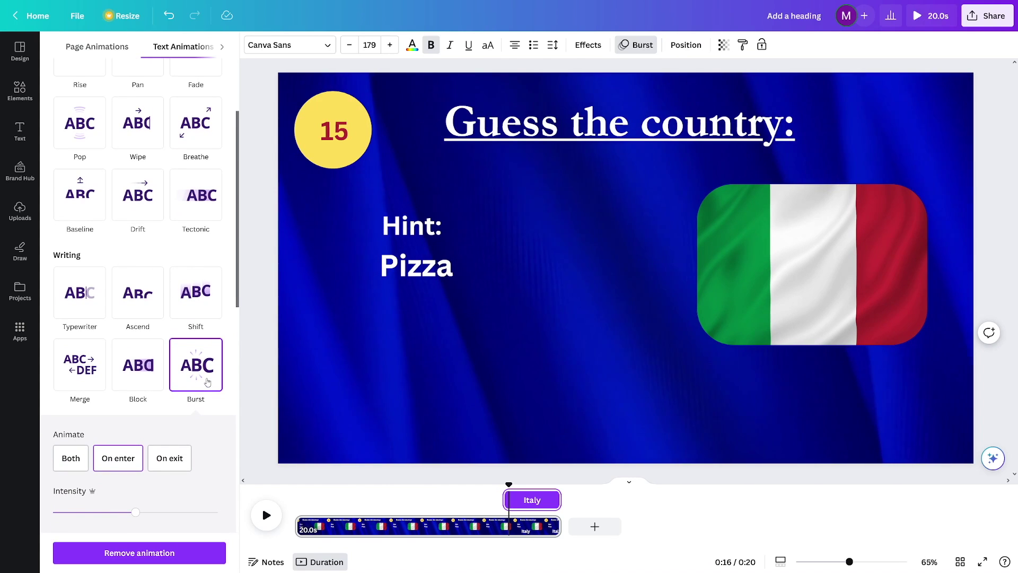
{"action": "left_click", "coordinate": [266, 480]}
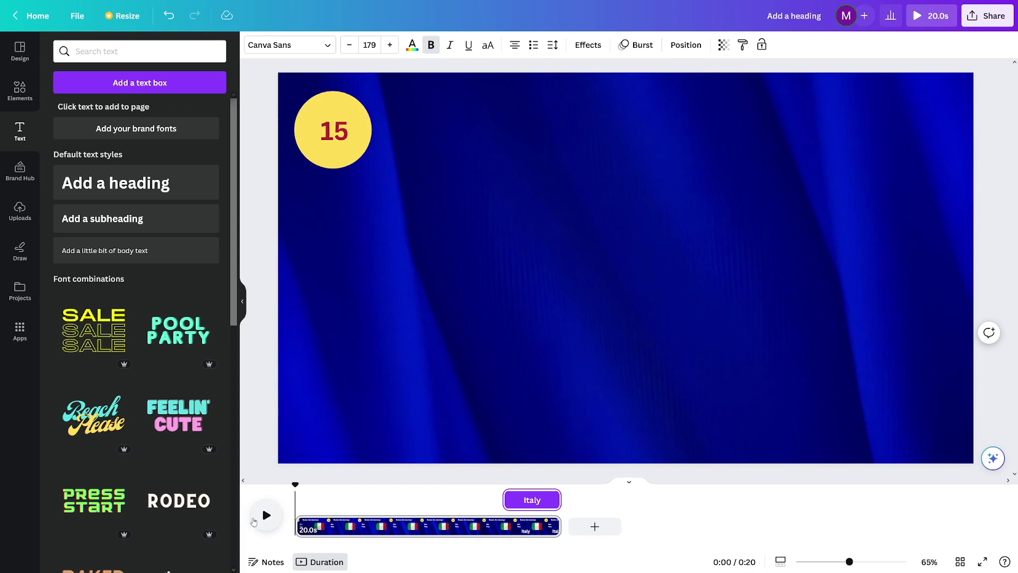
{"action": "left_click", "coordinate": [254, 520]}
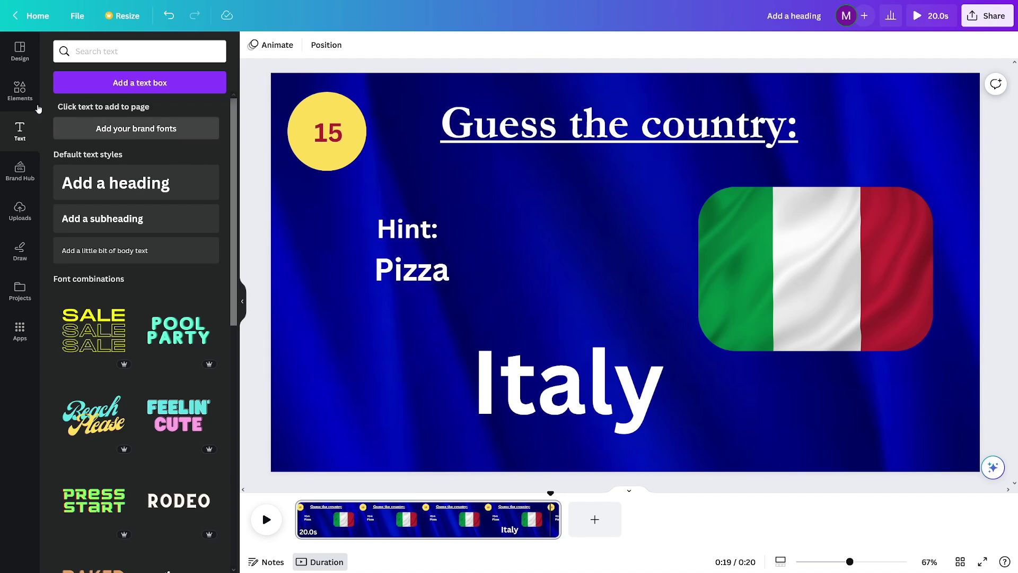
Step: Open the Elements library and start a new element search
{"action": "left_click", "coordinate": [22, 91]}
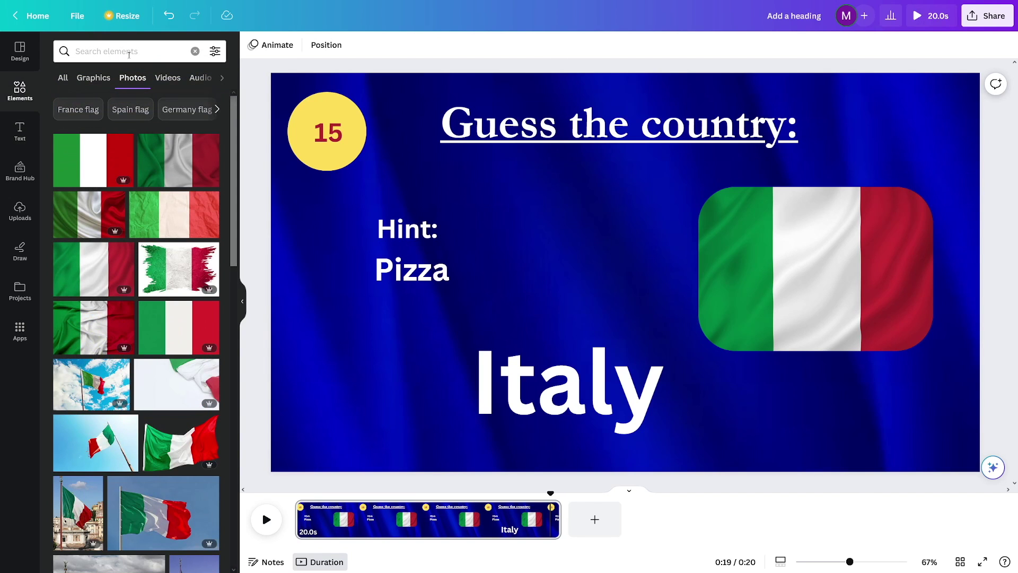
{"action": "left_click", "coordinate": [139, 51]}
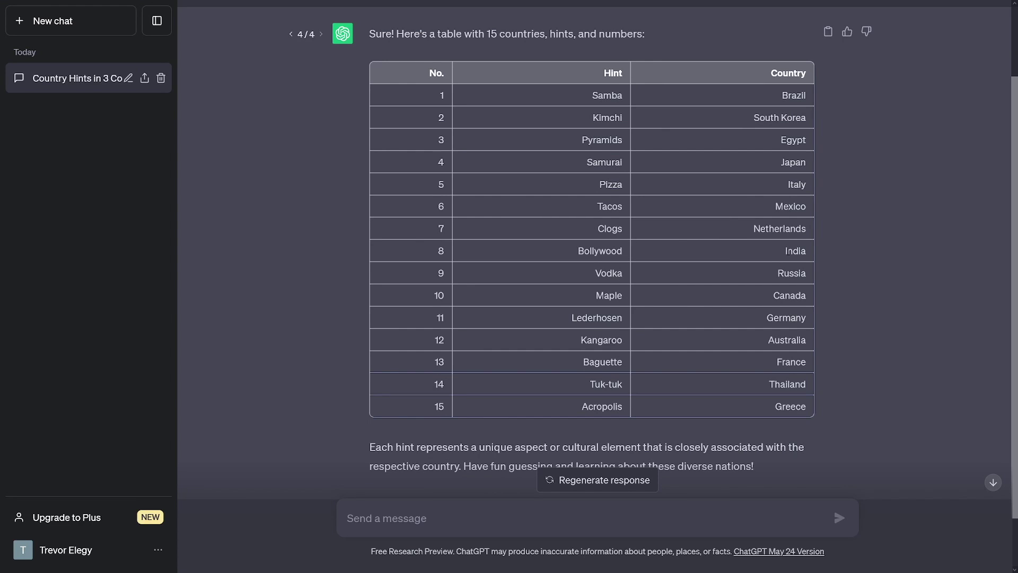
Step: Search Canva elements for 'india flag' using India copied from ChatGPT
{"action": "double_click", "coordinate": [808, 255]}
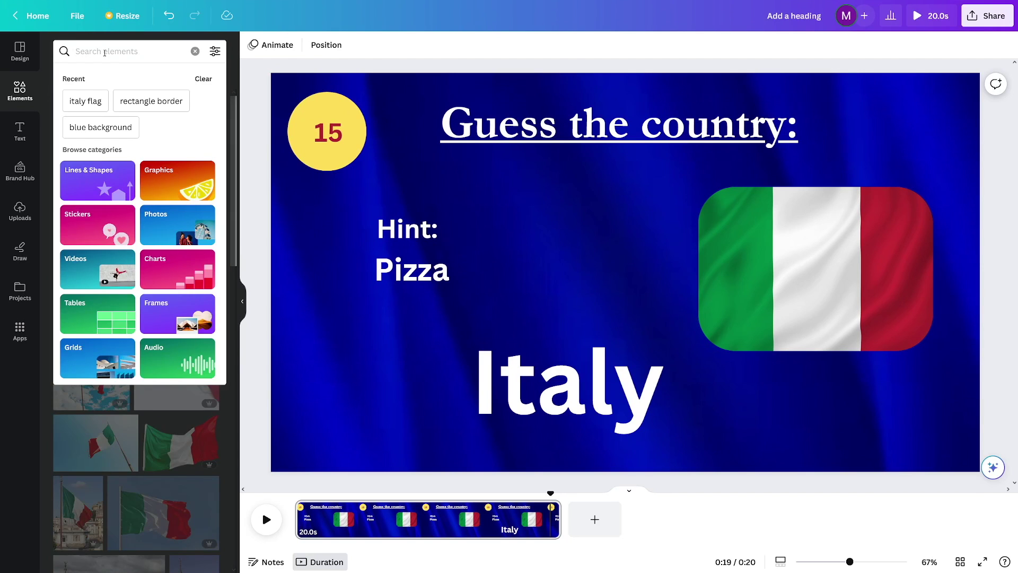
{"action": "type", "text": "India"}
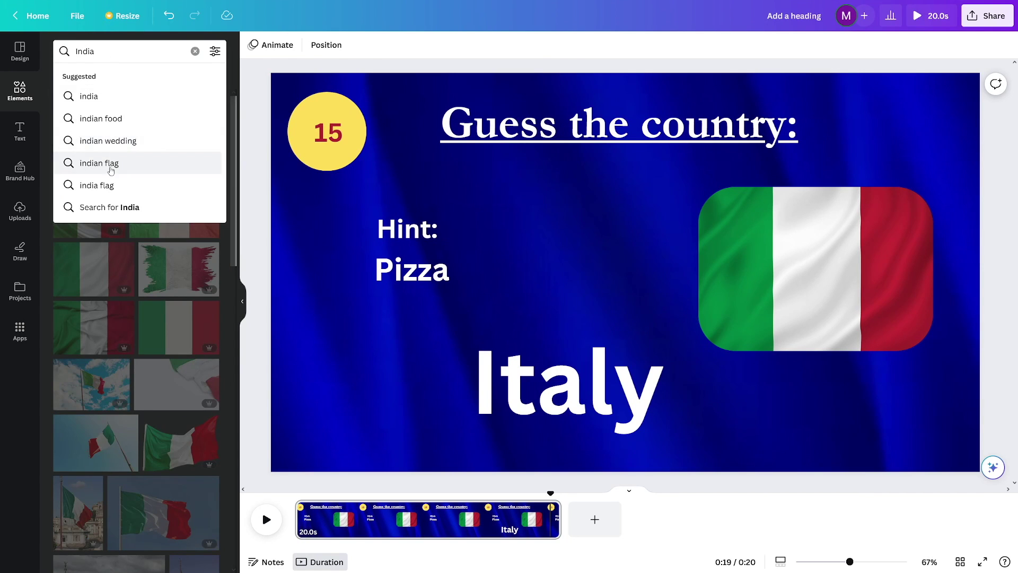
{"action": "left_click", "coordinate": [107, 186]}
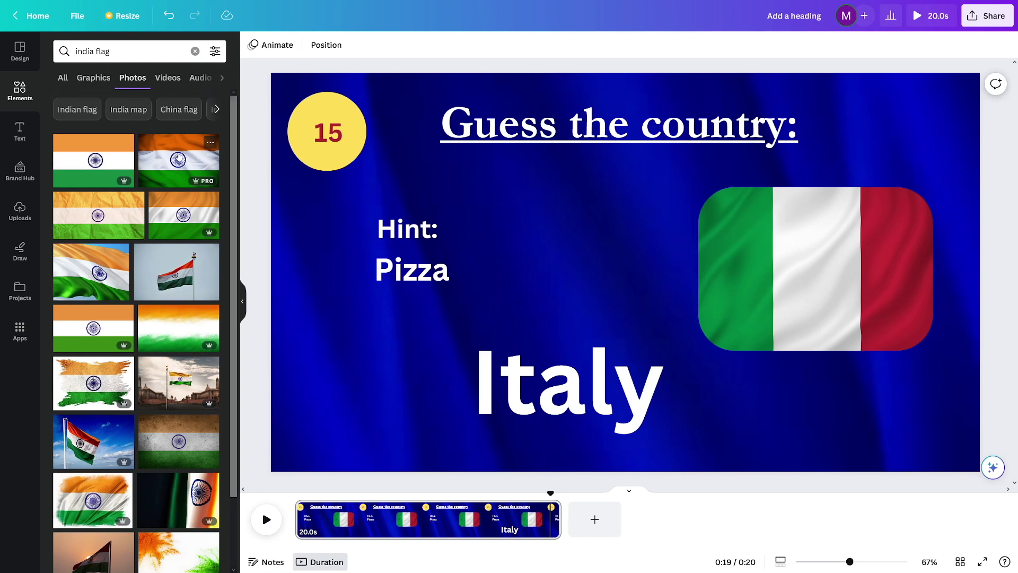
Step: Save an India flag photo into a new folder named 'Country'
{"action": "right_click", "coordinate": [173, 214]}
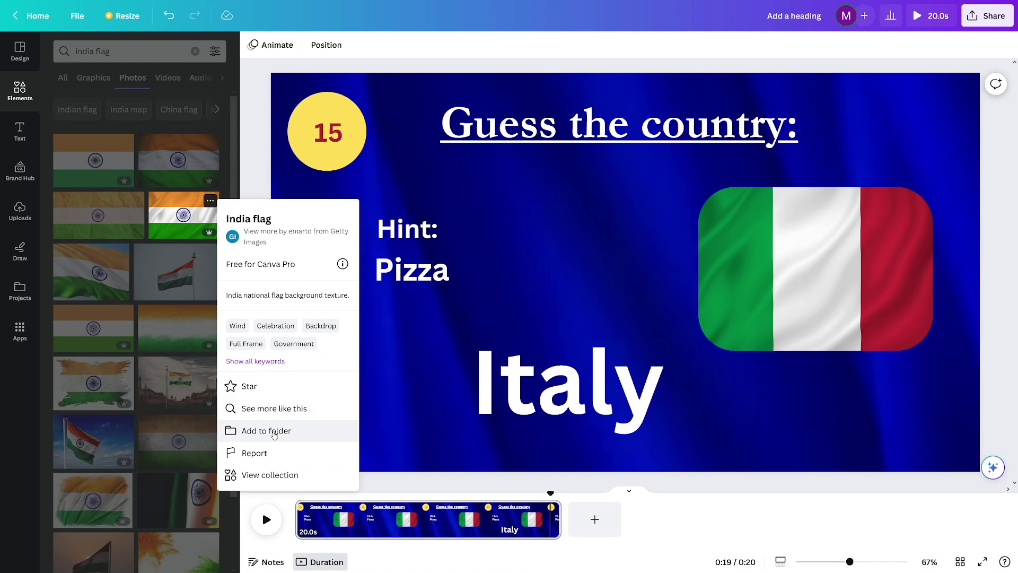
{"action": "left_click", "coordinate": [274, 432]}
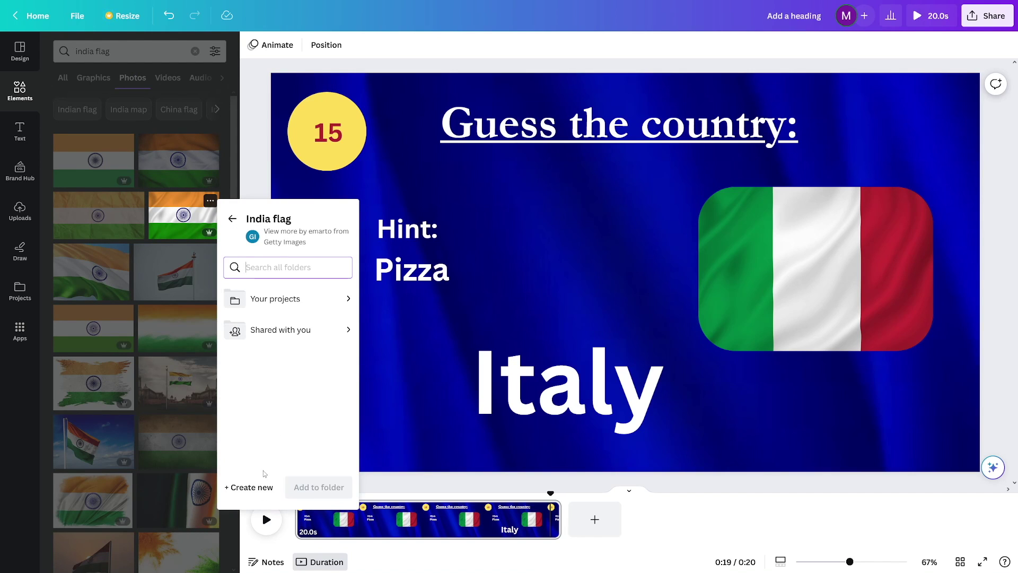
{"action": "left_click", "coordinate": [249, 493]}
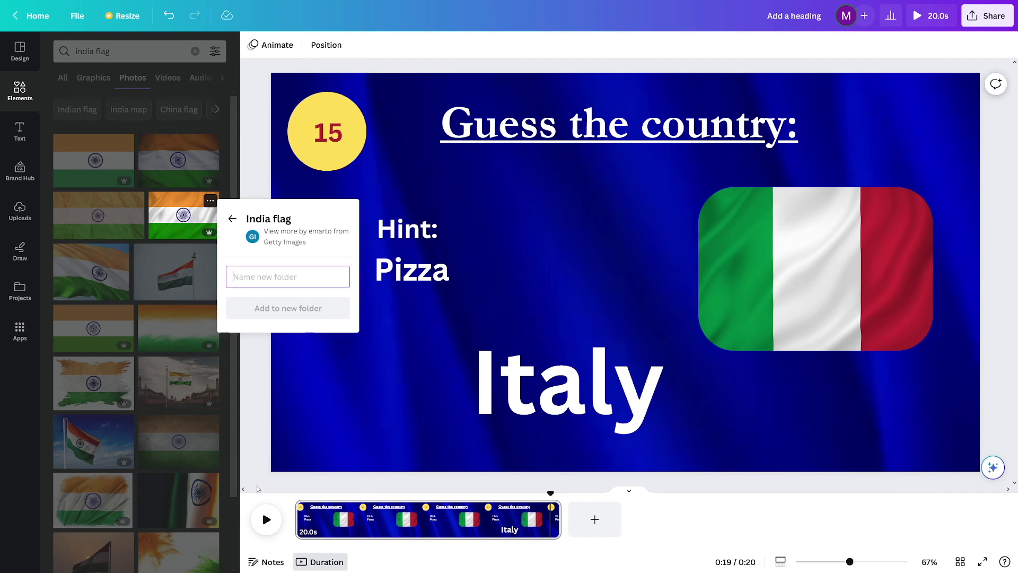
{"action": "type", "text": "Countr"}
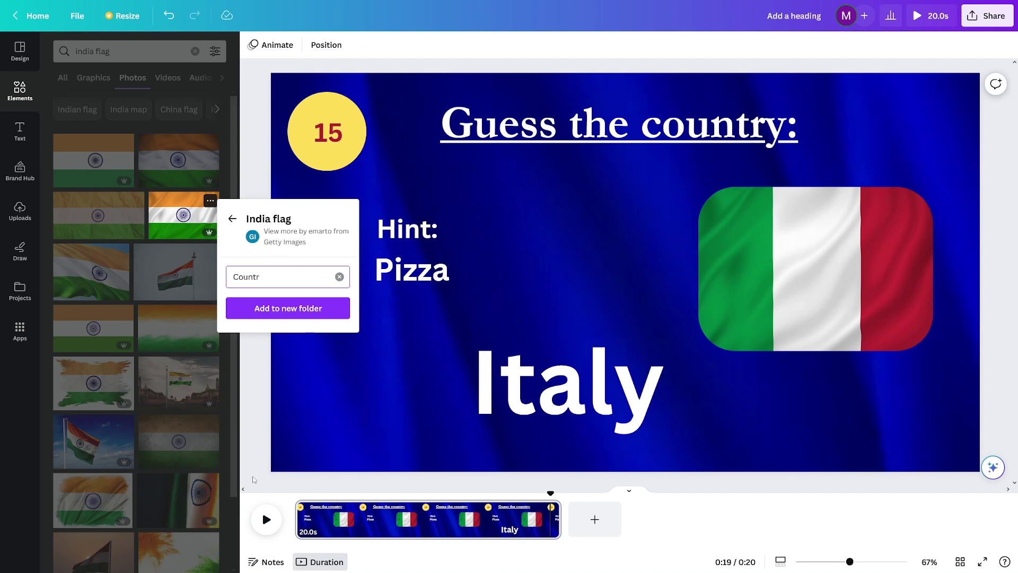
{"action": "type", "text": "y"}
{"action": "left_click", "coordinate": [290, 309]}
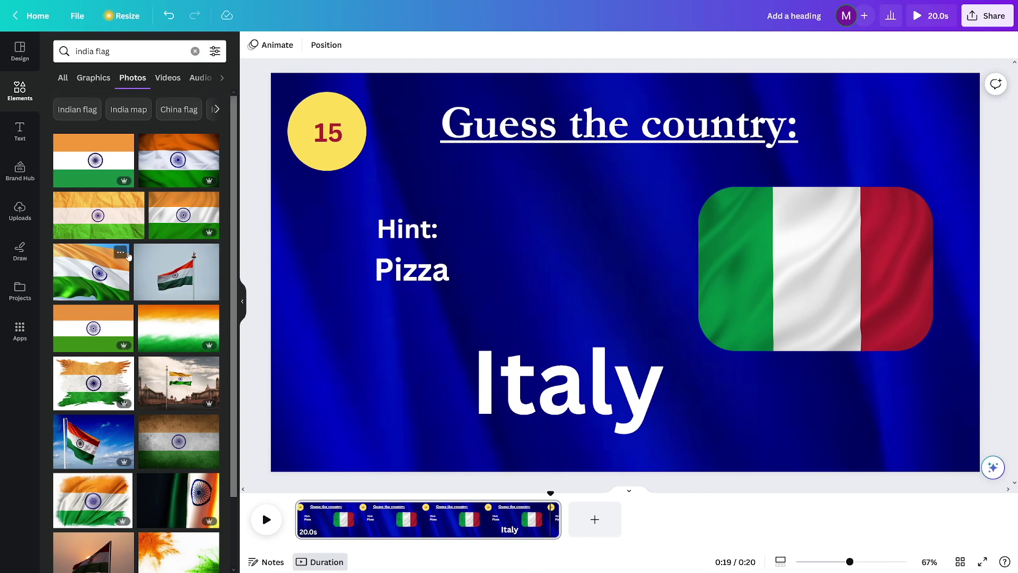
Step: Search Apps for 'bulk create' and launch the Bulk create app
{"action": "left_click", "coordinate": [20, 331]}
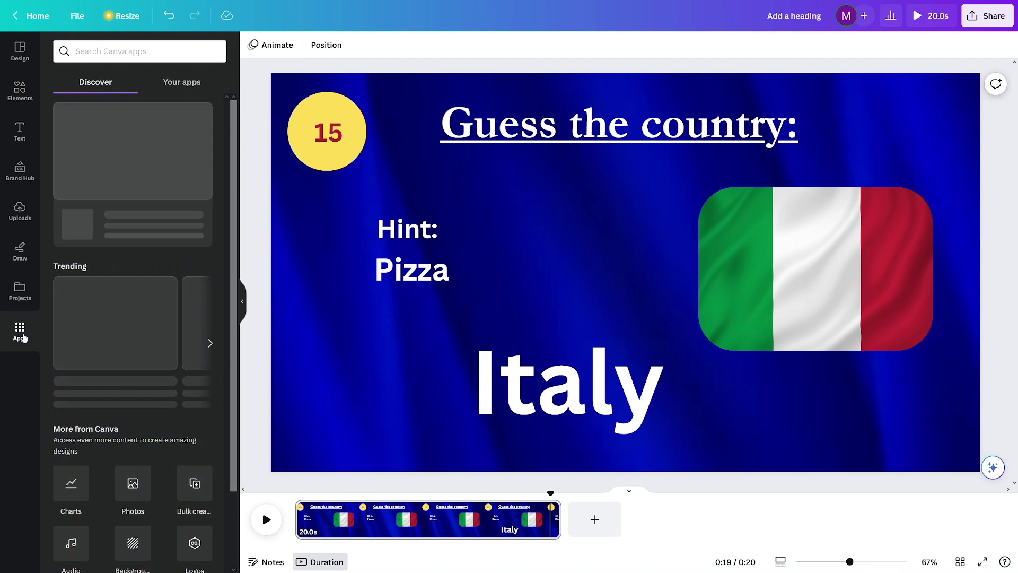
{"action": "left_click", "coordinate": [128, 55]}
{"action": "type", "text": "b"}
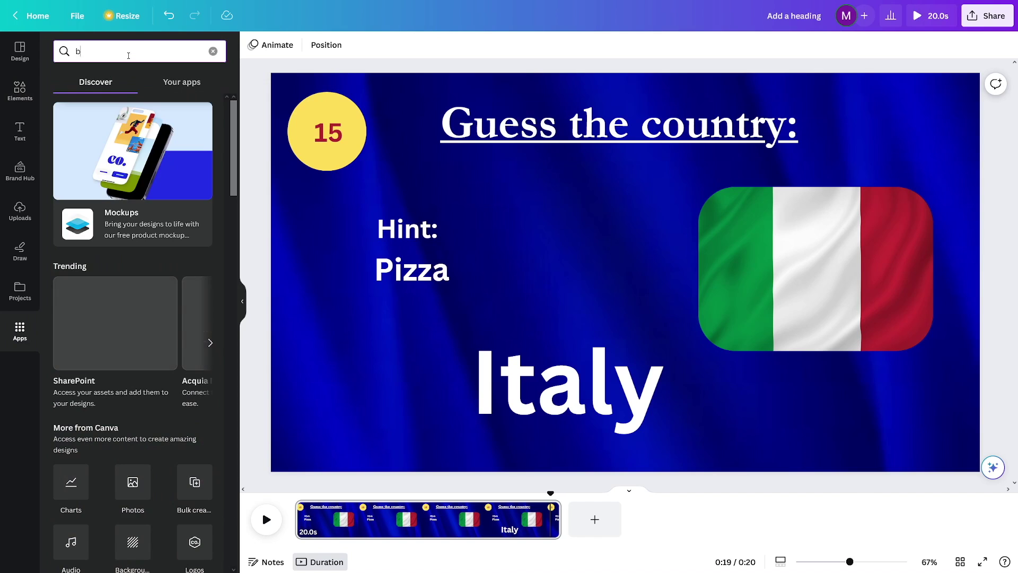
{"action": "type", "text": "ulk create"}
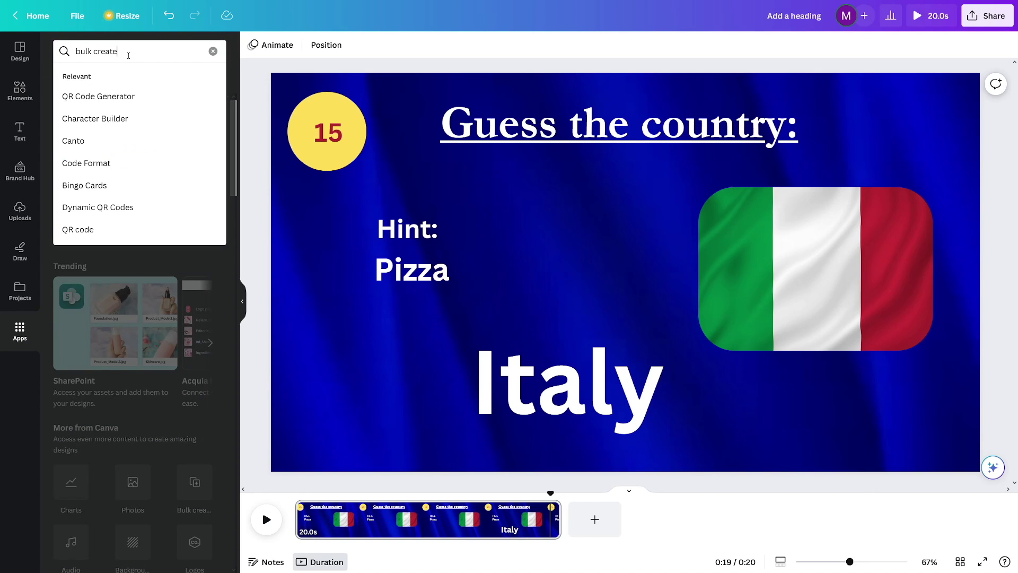
{"action": "key", "text": "Return"}
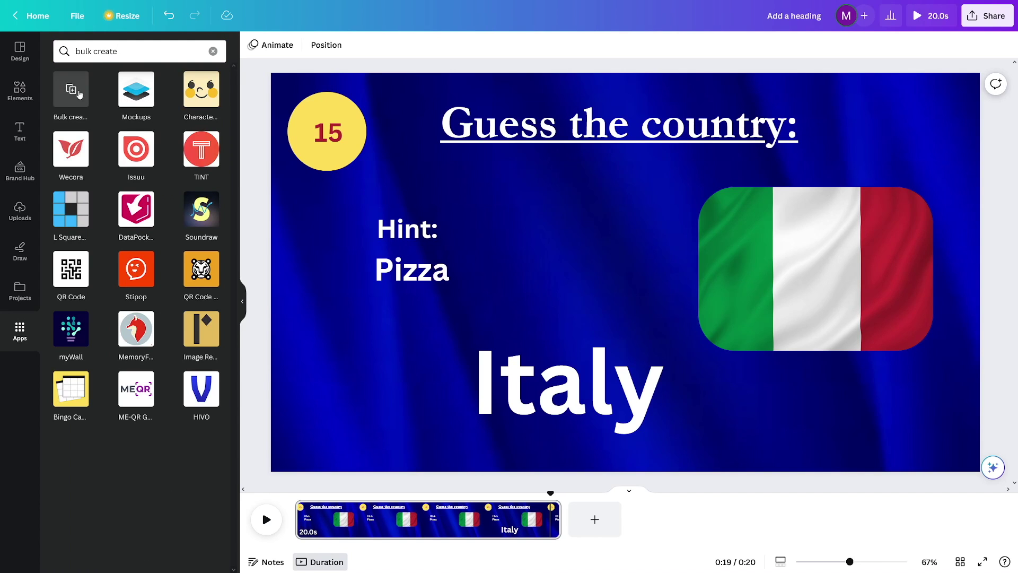
{"action": "left_click", "coordinate": [79, 91]}
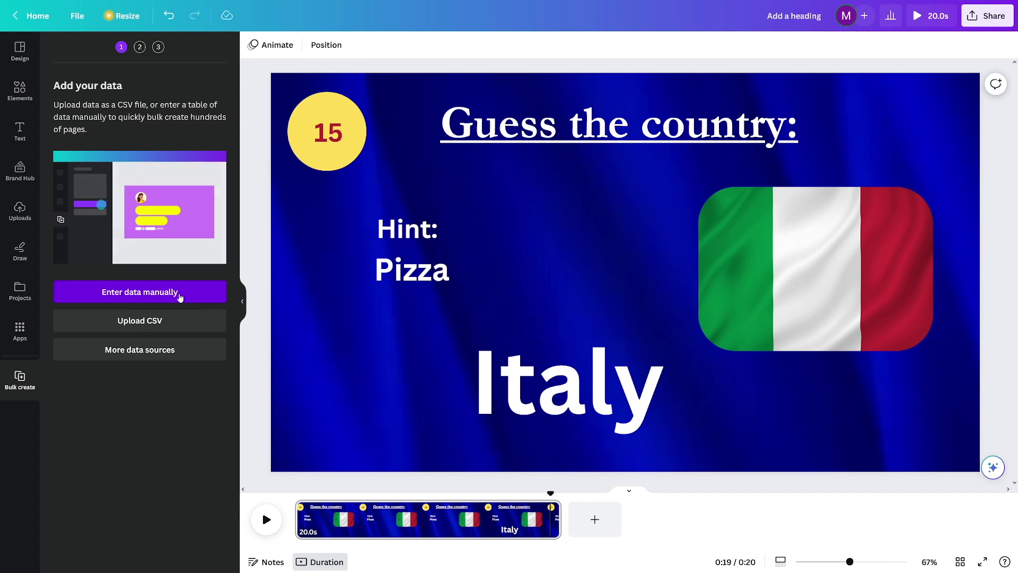
Step: Clear the sample rows and paste ChatGPT's 15-country No., Hint and Country table, starting Samba–Brazil
{"action": "left_click", "coordinate": [180, 293]}
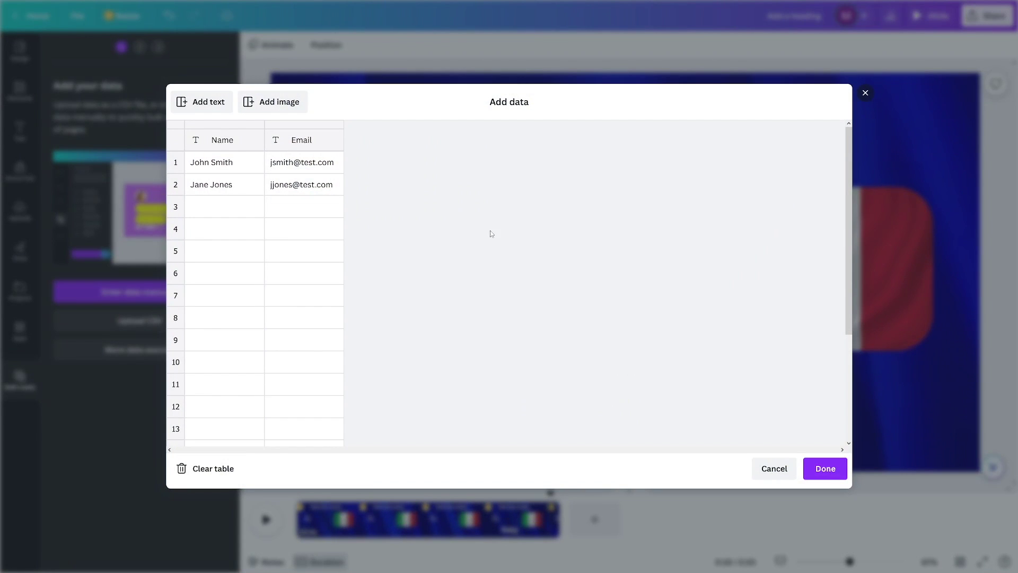
{"action": "left_click", "coordinate": [322, 191]}
{"action": "left_click", "coordinate": [211, 468]}
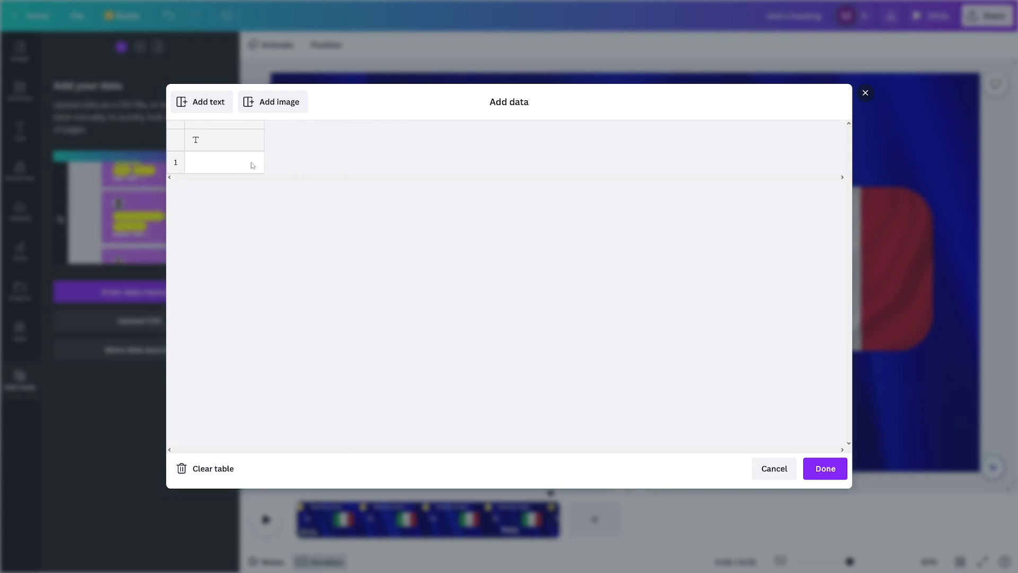
{"action": "left_click", "coordinate": [212, 162]}
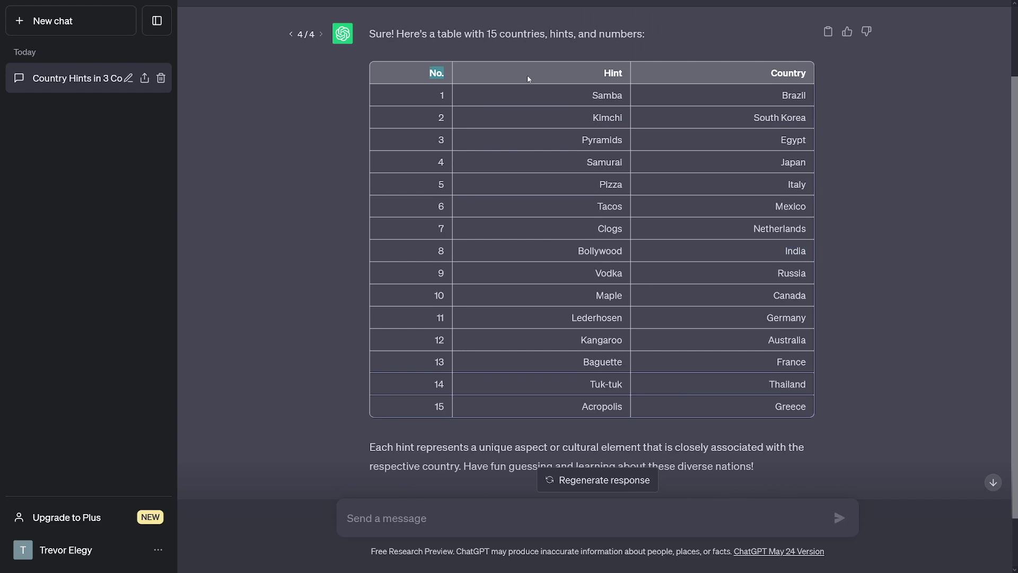
{"action": "left_click_drag", "start_coordinate": [693, 83], "coordinate": [808, 407]}
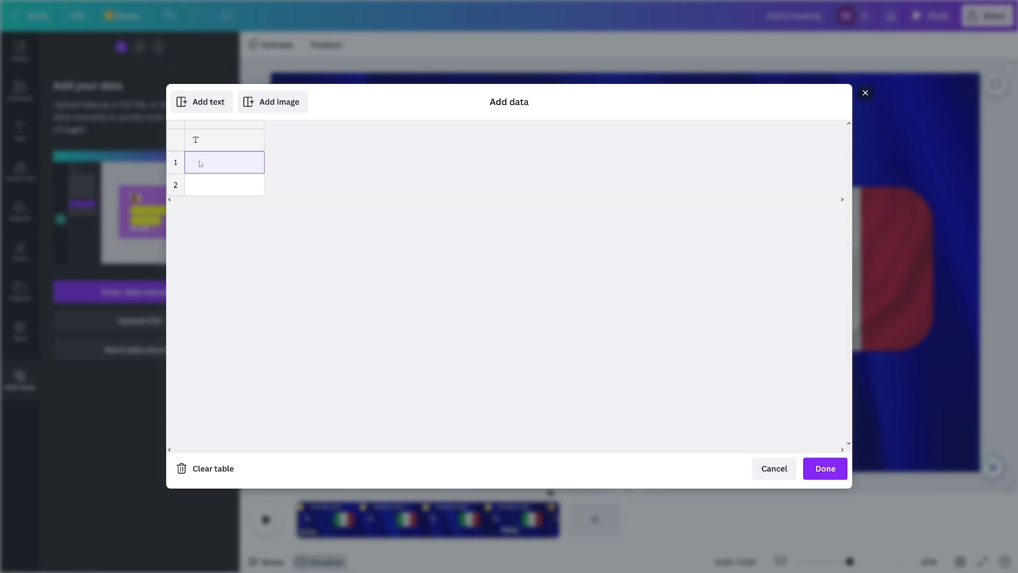
{"action": "type", "text": "No.\tHint\tCountry 1\tSamba\tBrazil 2\tKimchi\tSouth Korea 3\tPyramids\tEgypt 4\tSamurai\tJapan 5\tPizza\tItaly 6\tTacos\tMexico 7\tClogs\tNetherlands 8\tBollywood\tIndia 9\tVodka\tRussia 10\tMaple\tCanada 11\tLederhosen\tGermany 12\tKangaroo\tAustralia 13\tBaguette\tFrance 14\tTuk-tuk\tThailand 15\tAcropolis\tGreece"}
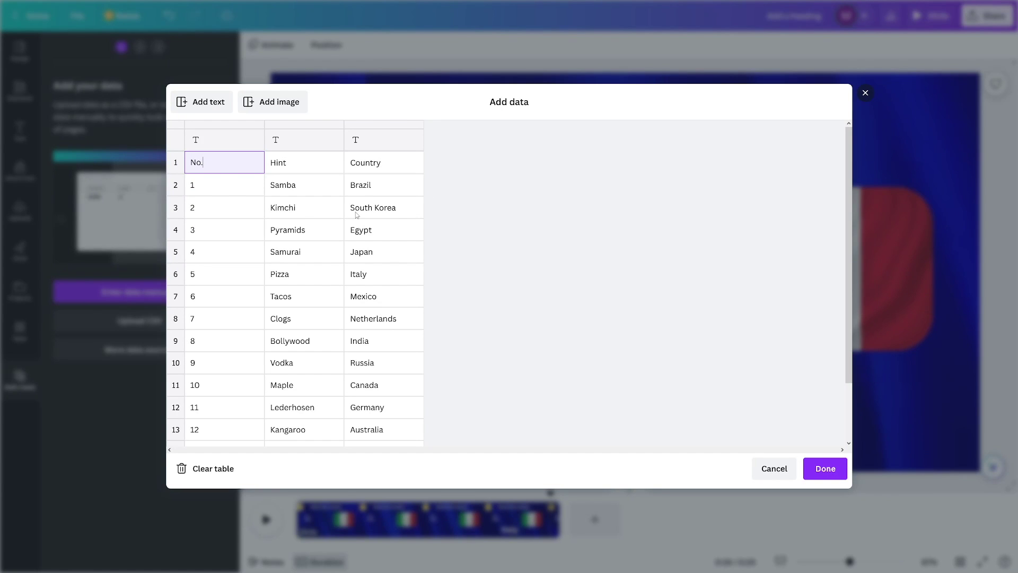
Step: Add an Image column and give India's row the India flag from the Country folder
{"action": "left_click", "coordinate": [272, 101]}
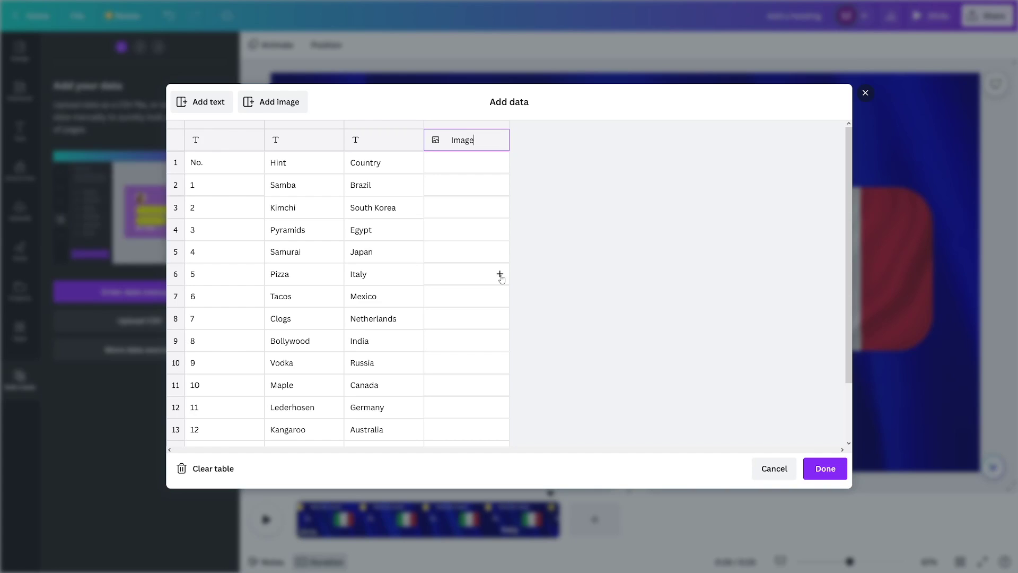
{"action": "left_click", "coordinate": [500, 273]}
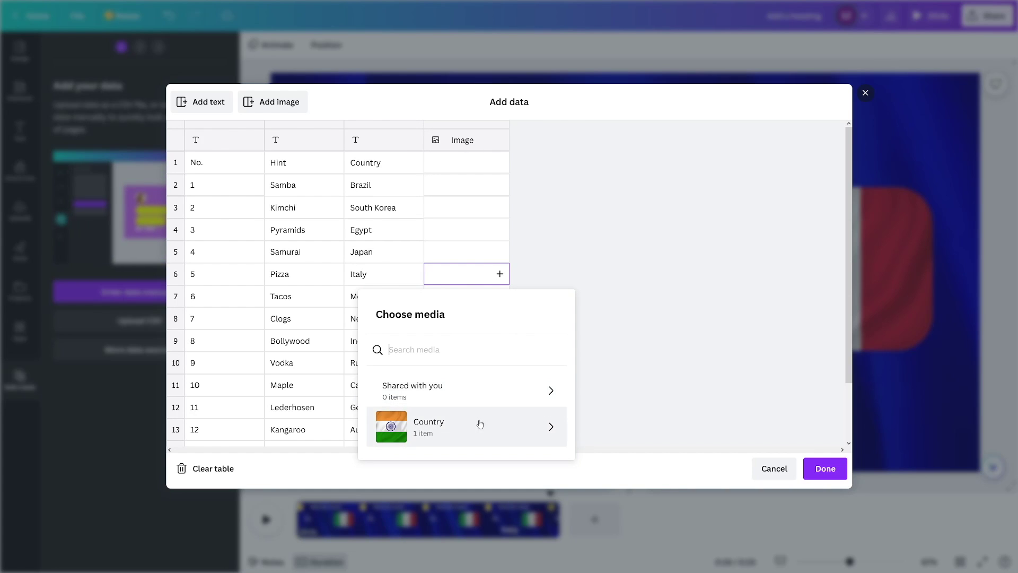
{"action": "left_click", "coordinate": [617, 289]}
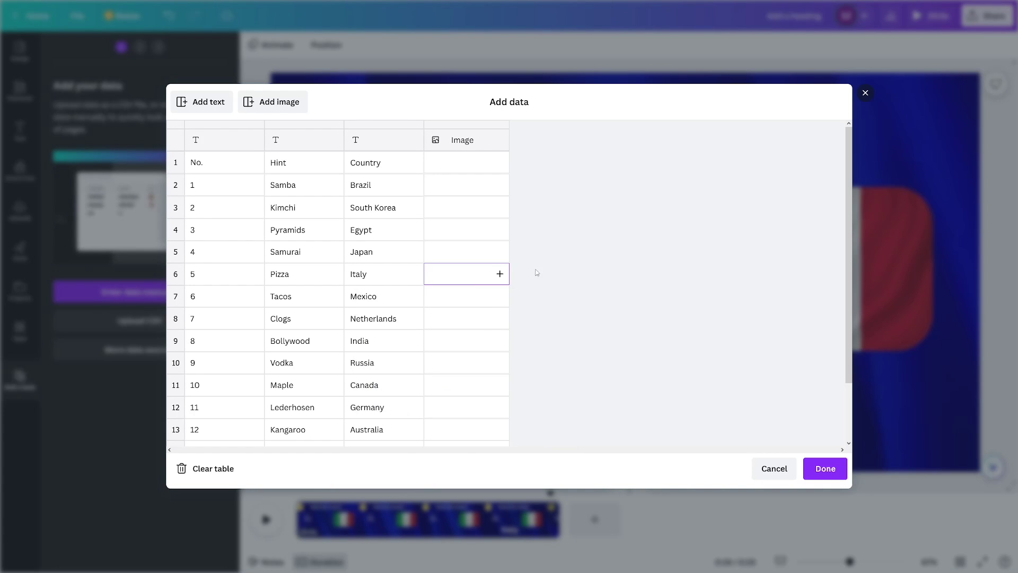
{"action": "left_click", "coordinate": [499, 342]}
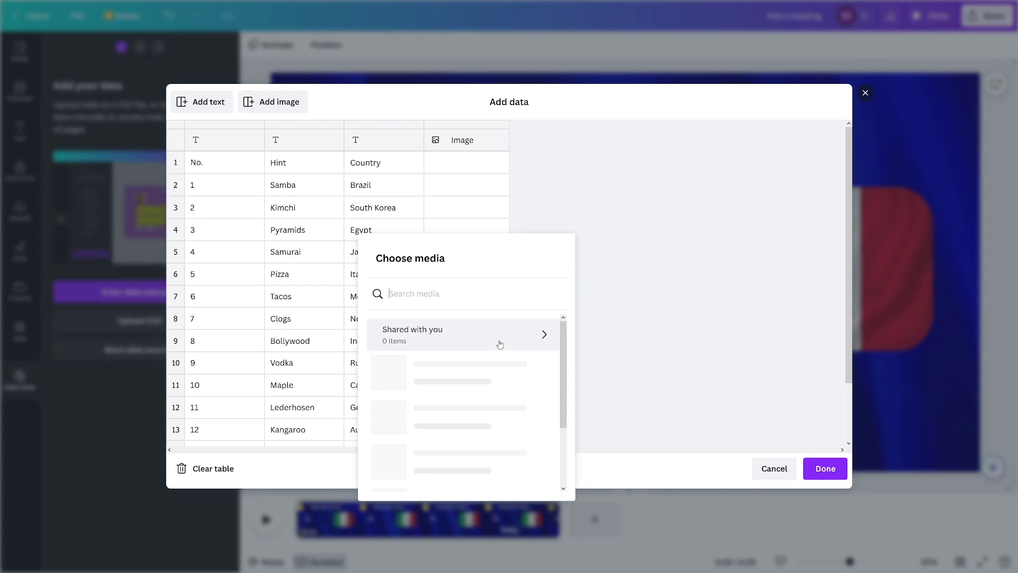
{"action": "left_click", "coordinate": [444, 292]}
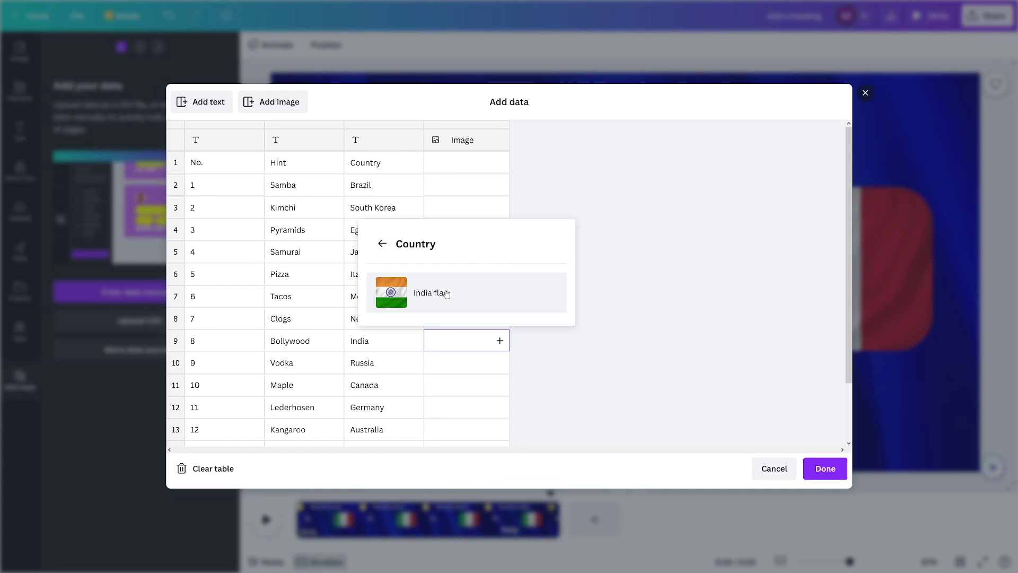
{"action": "left_click", "coordinate": [444, 295]}
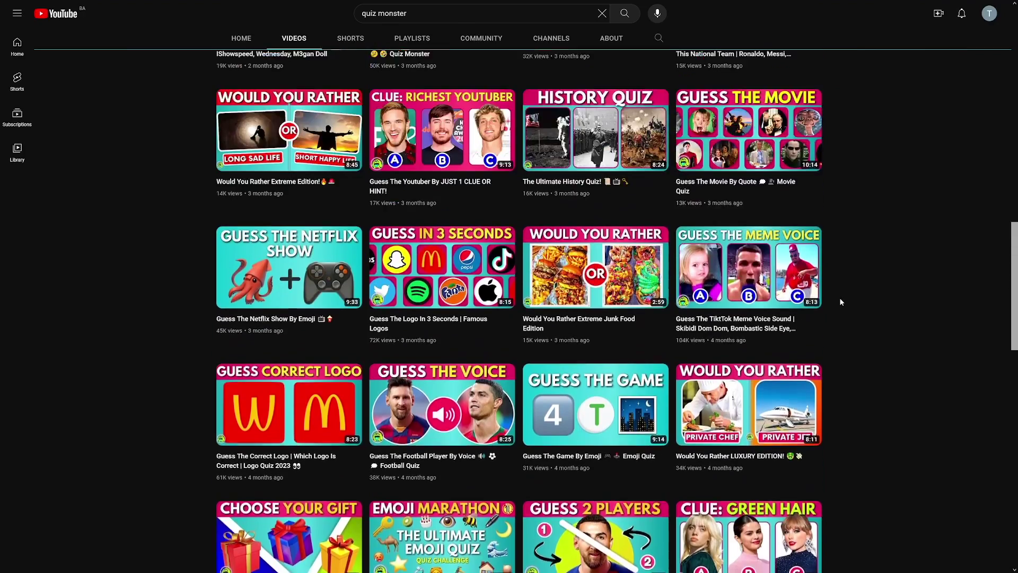
Step: Scroll through the channel's Videos tab to review its uploaded quiz videos
{"action": "scroll", "coordinate": [838, 301], "scroll_direction": "up", "scroll_amount": 6}
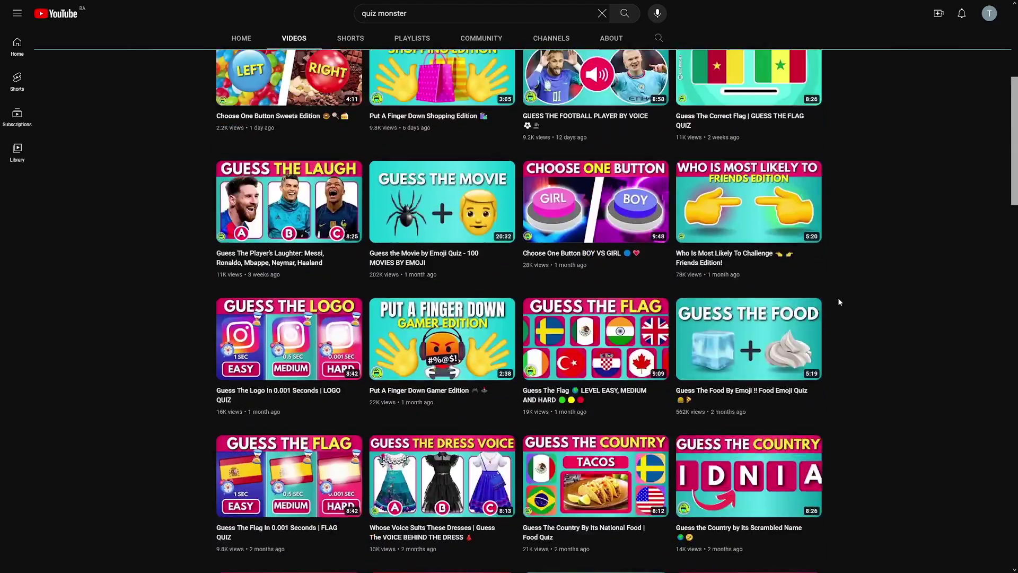
{"action": "scroll", "coordinate": [838, 301], "scroll_direction": "up", "scroll_amount": 5}
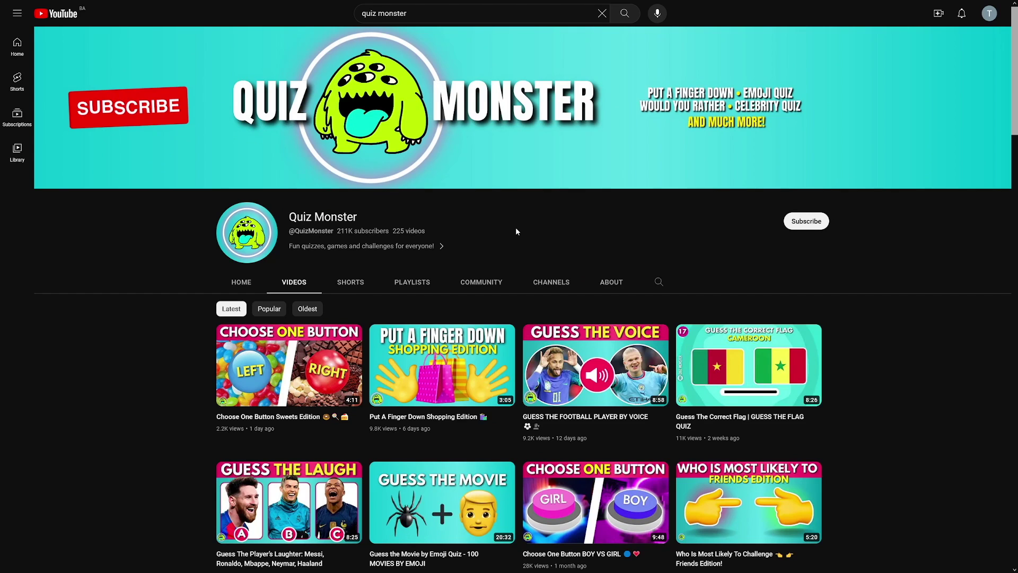
{"action": "scroll", "coordinate": [516, 231], "scroll_direction": "down", "scroll_amount": 2}
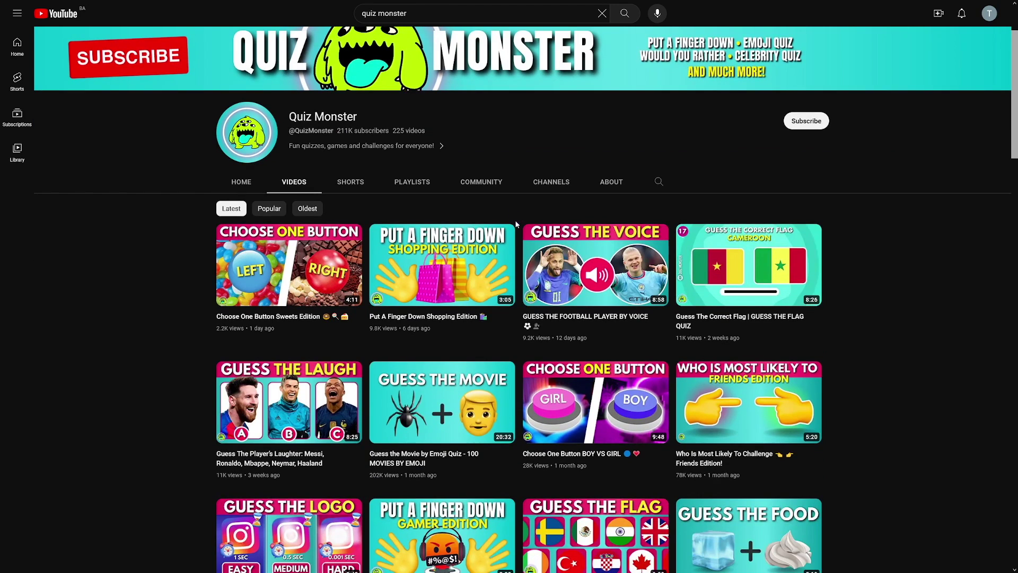
{"action": "scroll", "coordinate": [515, 223], "scroll_direction": "down", "scroll_amount": 4}
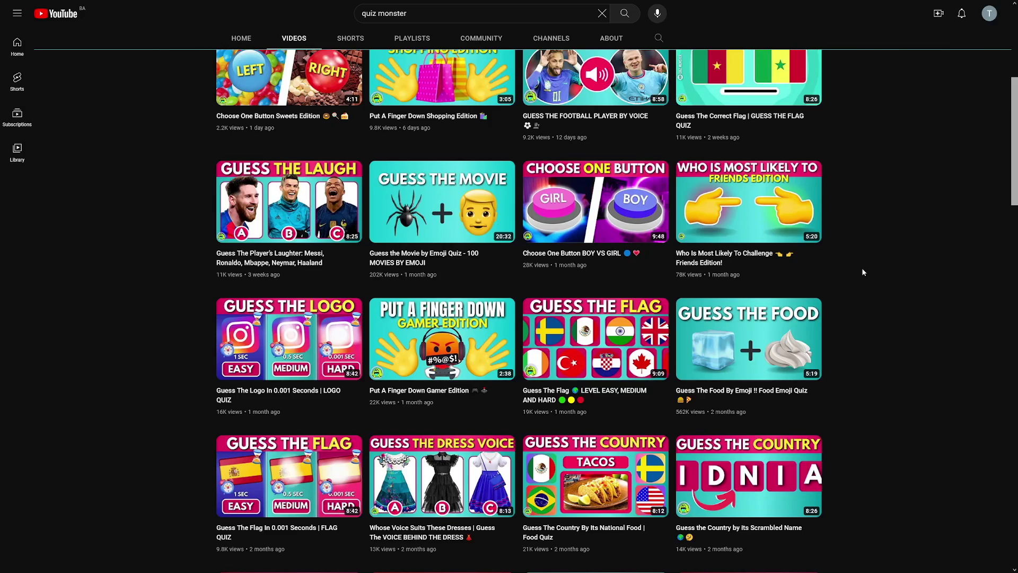
{"action": "scroll", "coordinate": [862, 272], "scroll_direction": "down", "scroll_amount": 3}
{"action": "scroll", "coordinate": [862, 272], "scroll_direction": "down", "scroll_amount": 5}
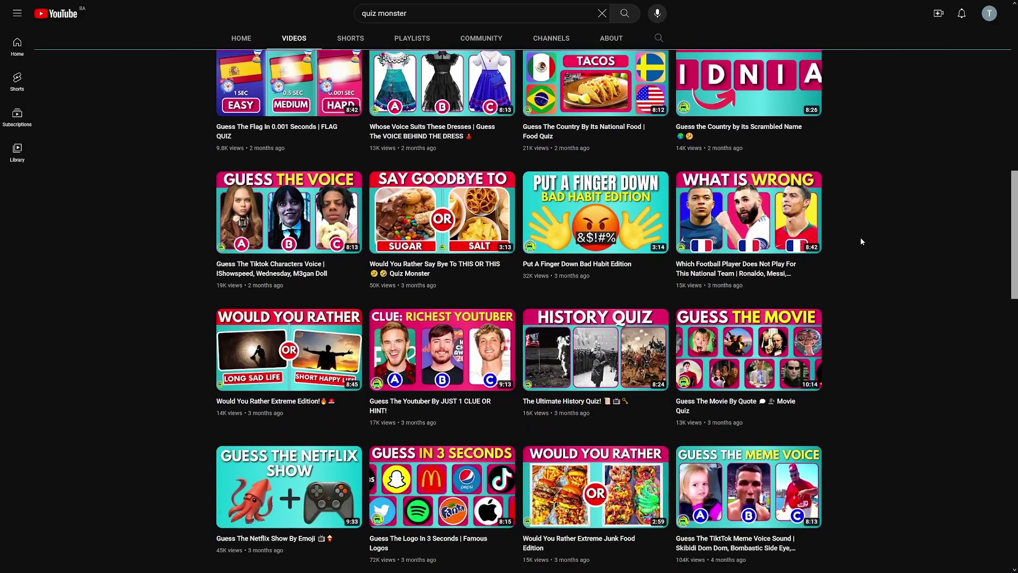
{"action": "scroll", "coordinate": [860, 237], "scroll_direction": "down", "scroll_amount": 6}
{"action": "mouse_move", "coordinate": [261, 228]}
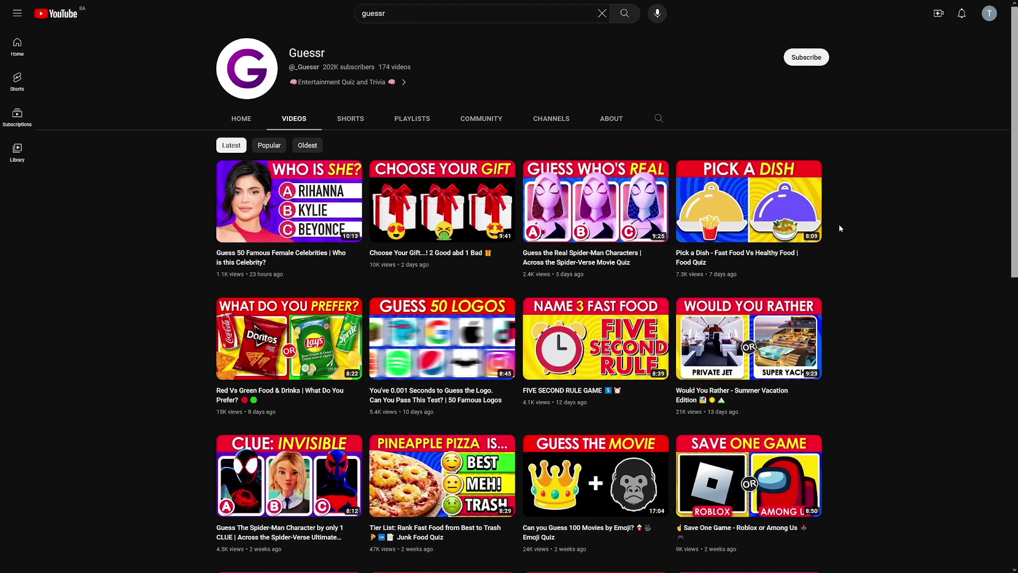
{"action": "scroll", "coordinate": [838, 223], "scroll_direction": "down", "scroll_amount": 10}
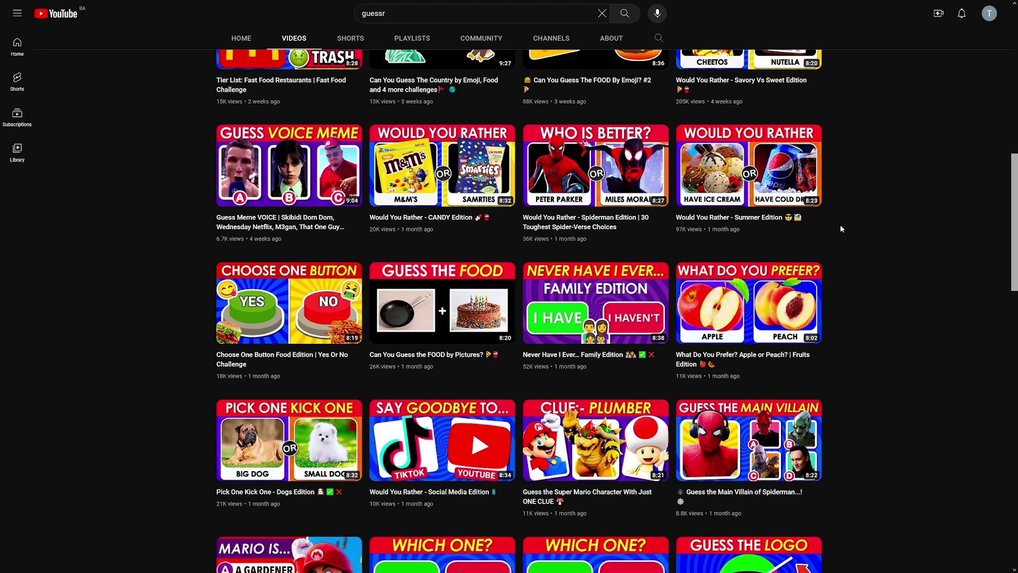
{"action": "scroll", "coordinate": [840, 228], "scroll_direction": "down", "scroll_amount": 1}
{"action": "mouse_move", "coordinate": [684, 328]}
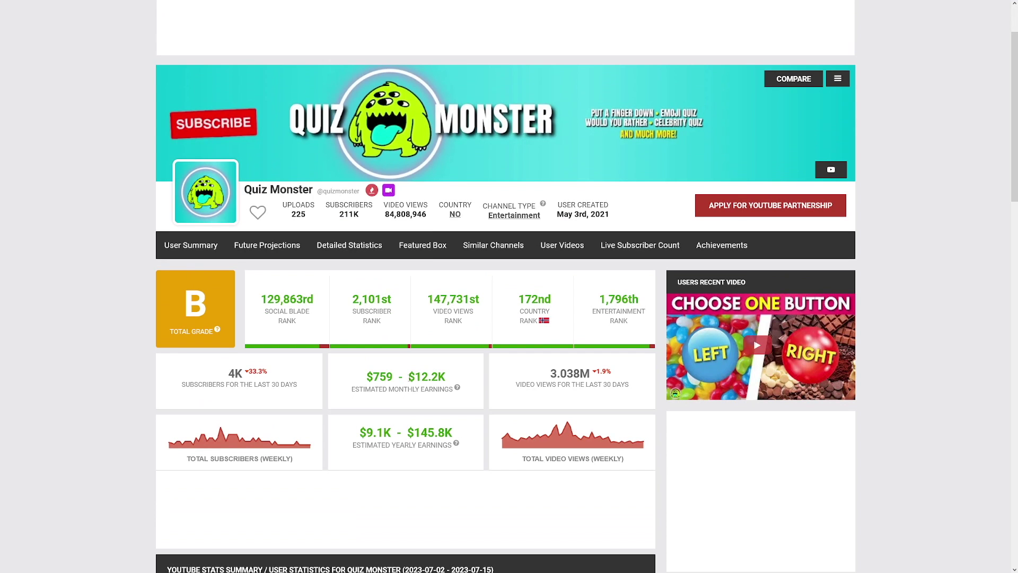
Step: Highlight Guessr's $1.4K–$22.1K estimated monthly earnings, then clear the selection
{"action": "left_click_drag", "start_coordinate": [408, 377], "coordinate": [446, 377]}
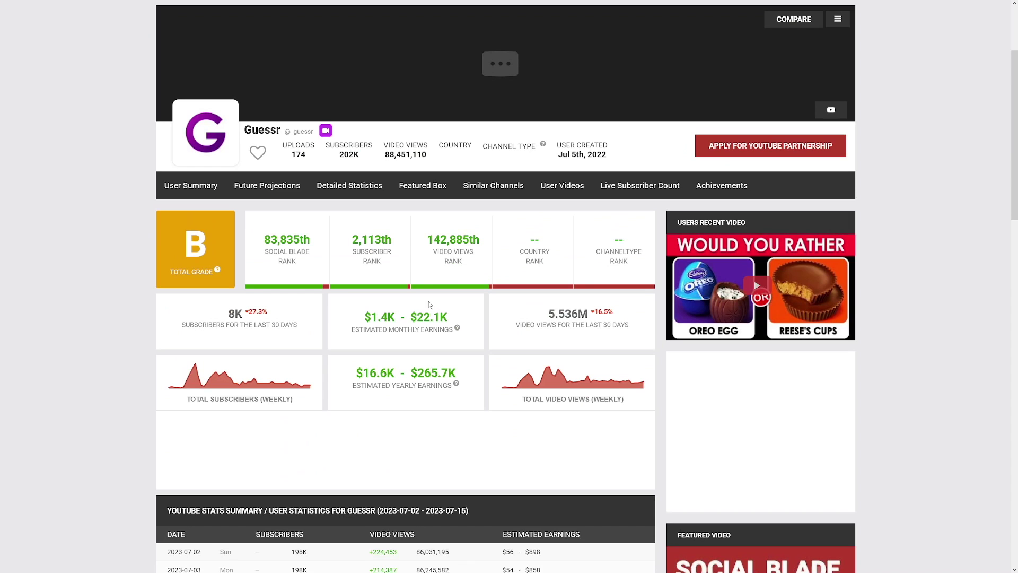
{"action": "left_click_drag", "start_coordinate": [407, 313], "coordinate": [440, 317]}
{"action": "left_click", "coordinate": [448, 316]}
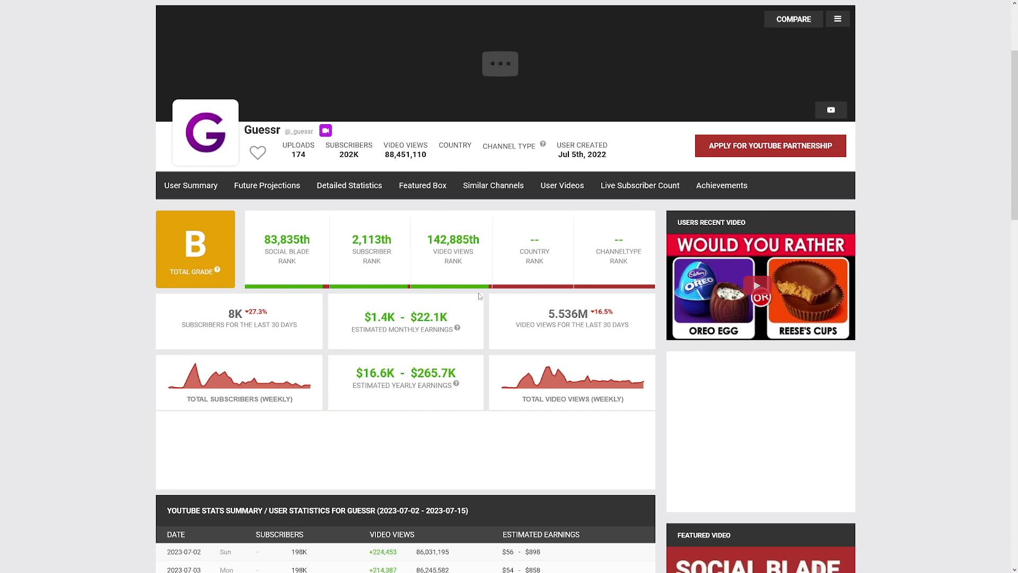